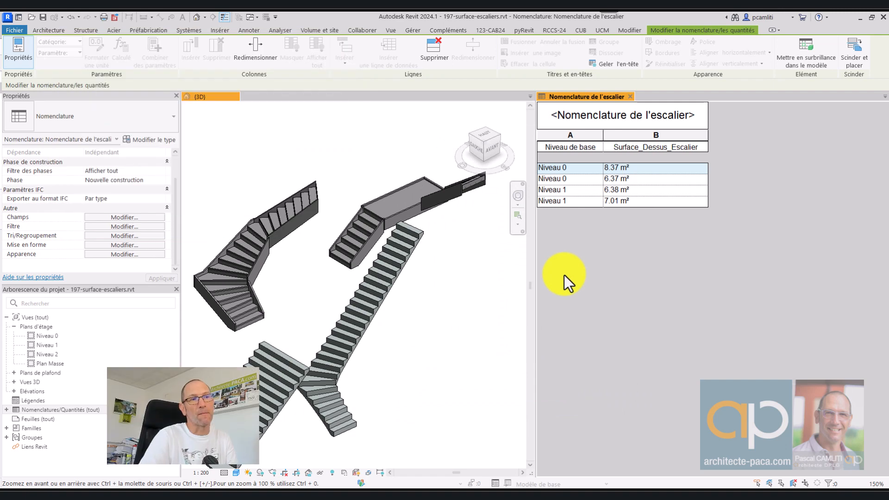
# - Bring up the Dynamo Player window and place it over the empty area beneath the stair schedule
pyautogui.click(523, 296)
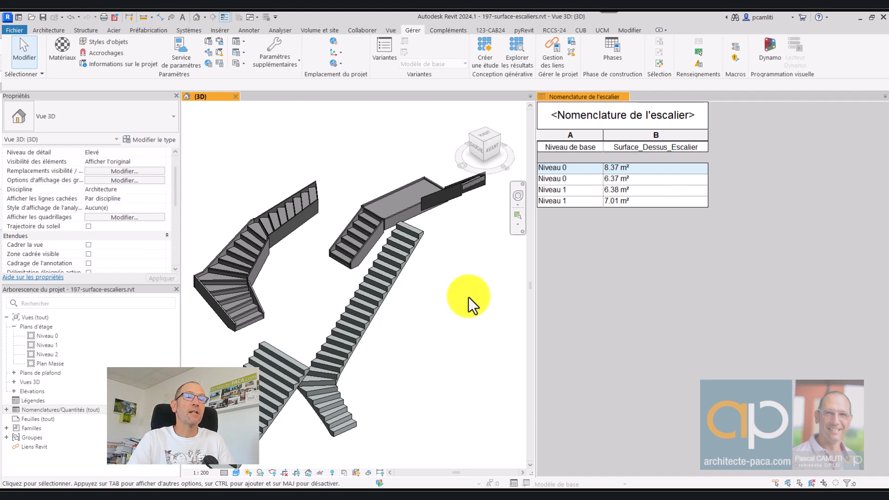
pyautogui.click(578, 487)
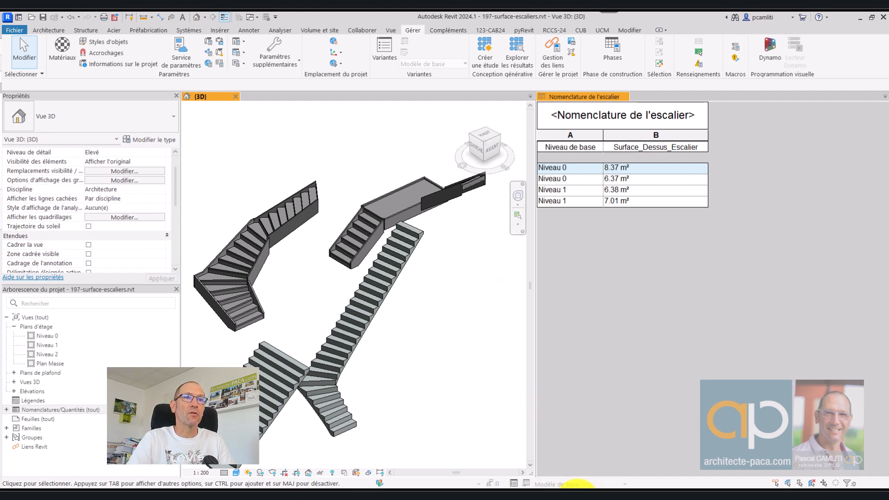
pyautogui.moveTo(560, 261); pyautogui.dragTo(719, 222)
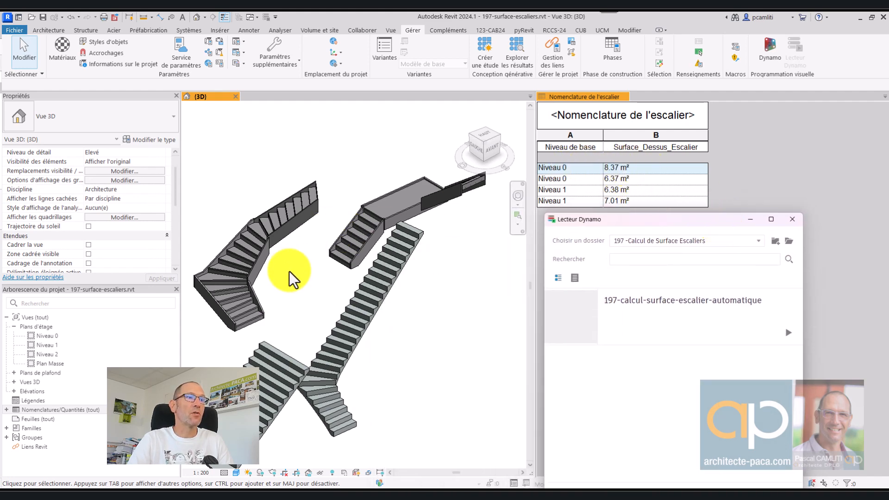
# - Examine the type properties of the assembled stair with the landing in the 3D view
pyautogui.click(366, 217)
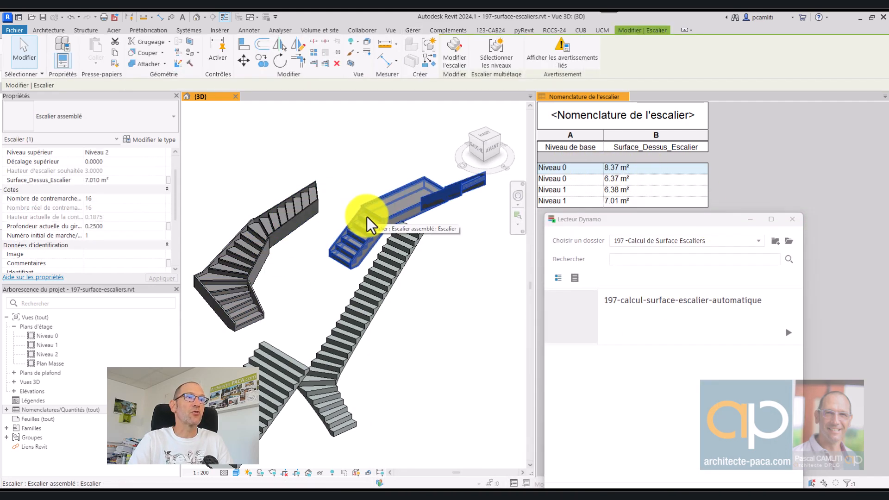
pyautogui.click(165, 139)
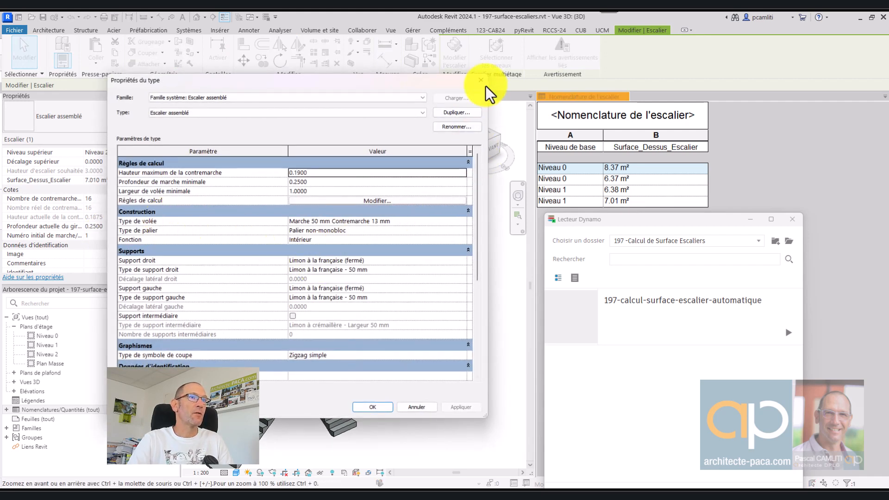
pyautogui.click(481, 80)
pyautogui.scroll(-3, 107, 207)
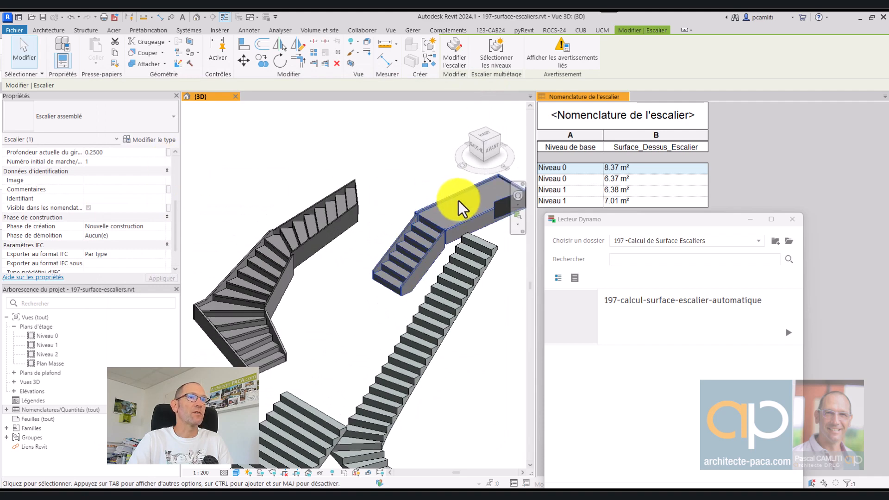
pyautogui.moveTo(463, 202); pyautogui.dragTo(381, 192, button='middle')
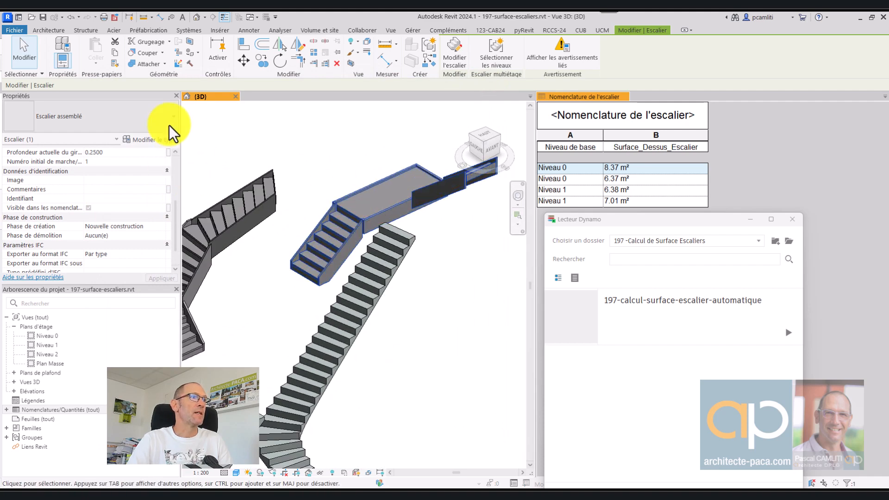
pyautogui.click(157, 141)
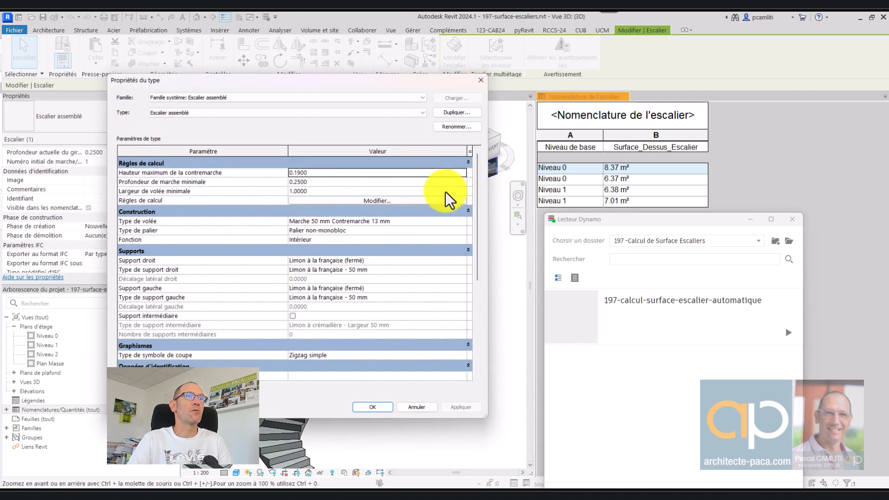
pyautogui.click(483, 82)
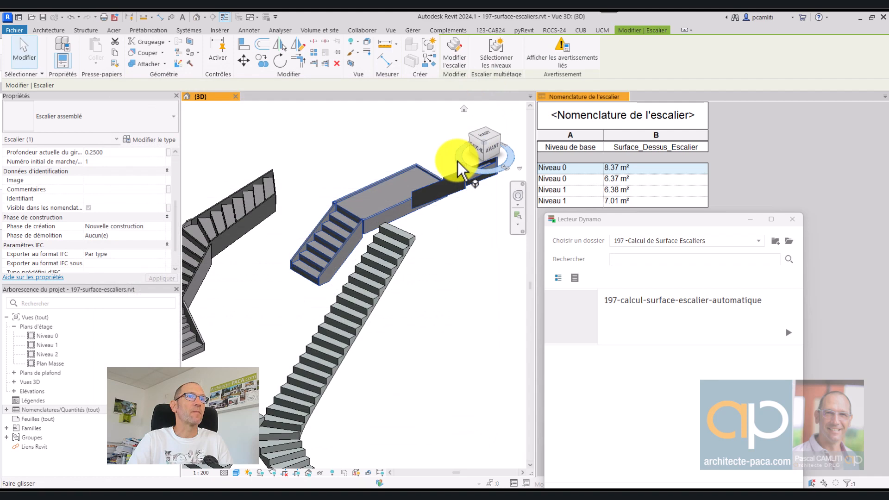
# - Open the landing stair for editing and look through its properties for the flight width
pyautogui.click(454, 57)
pyautogui.click(356, 207)
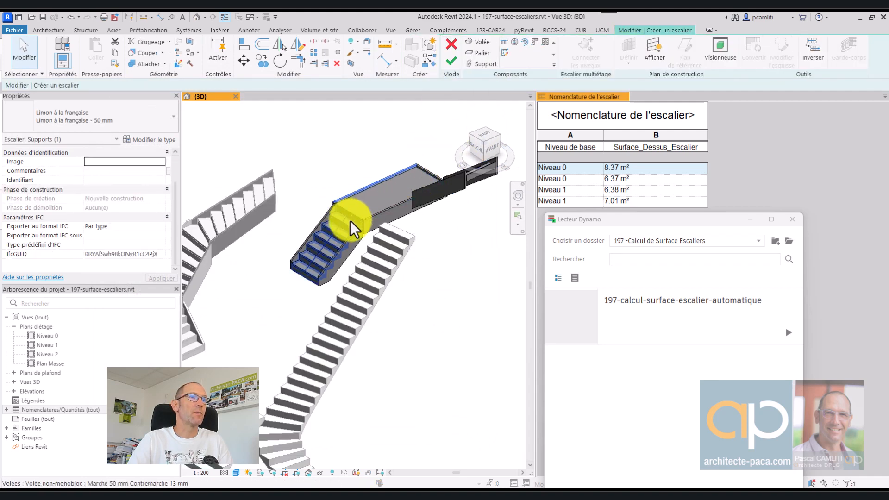
pyautogui.click(350, 221)
pyautogui.scroll(-3, 148, 205)
pyautogui.click(259, 210)
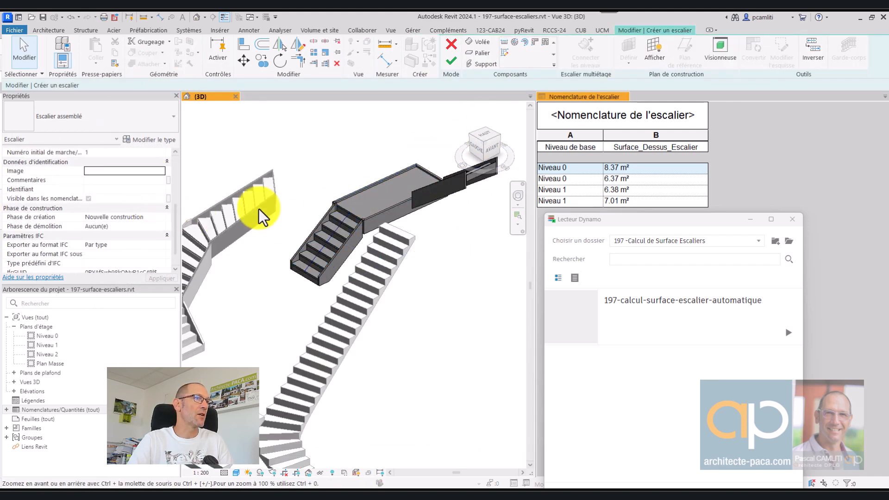
pyautogui.scroll(4, 132, 188)
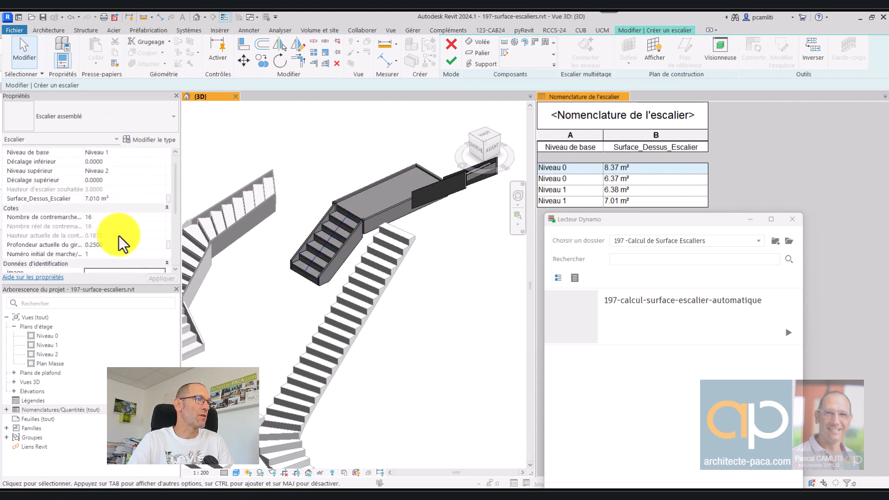
pyautogui.scroll(-3, 137, 235)
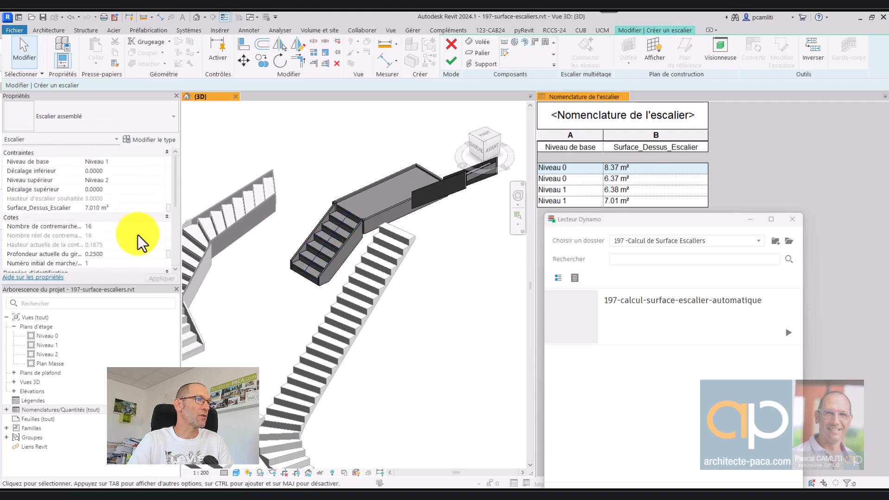
# - Set the actual run width of the landing stair's lower flight to 1.2 m
pyautogui.click(343, 220)
pyautogui.scroll(-4, 125, 203)
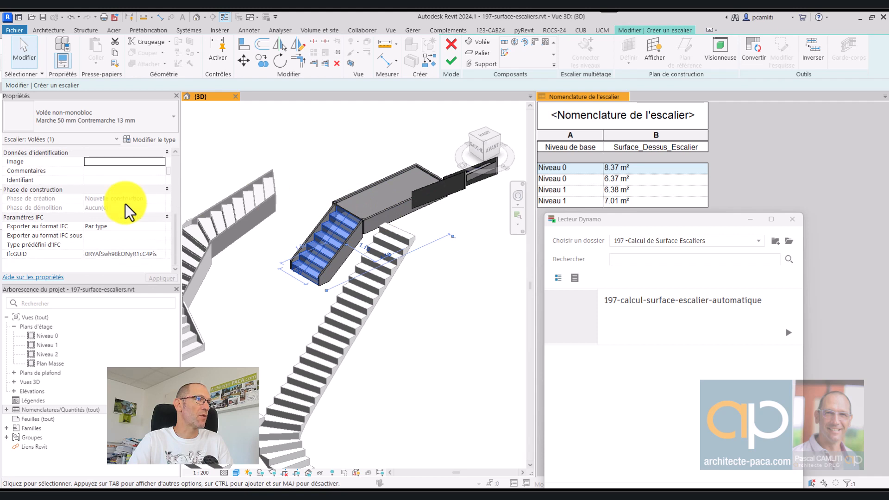
pyautogui.scroll(5, 125, 203)
pyautogui.click(123, 245)
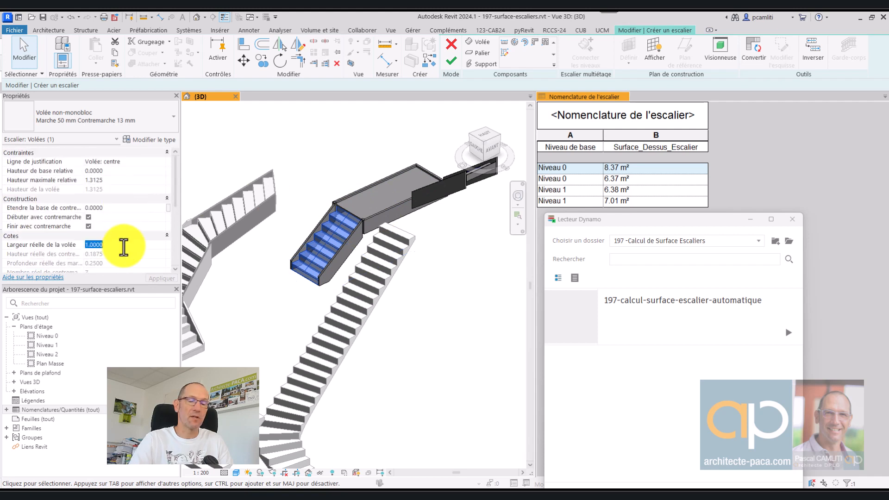
pyautogui.write('1.2')
pyautogui.press('Return')
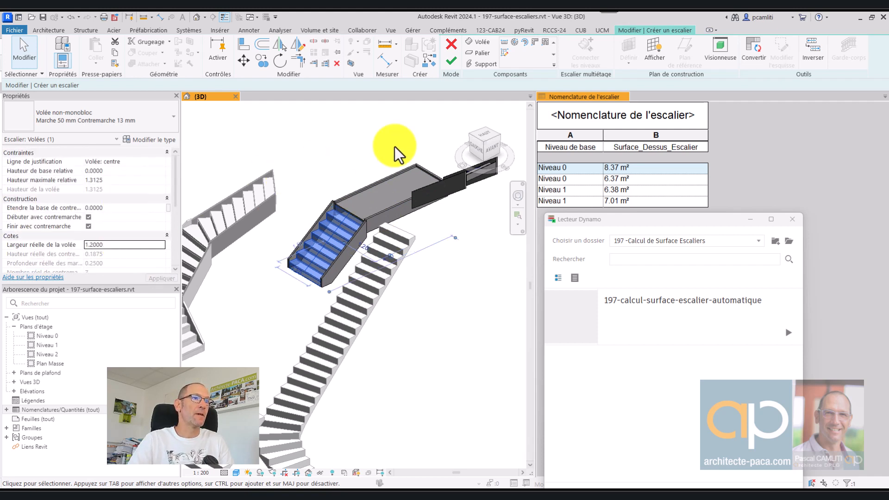
# - Set the actual run width of the landing stair's upper flight to 1.25 m
pyautogui.click(475, 176)
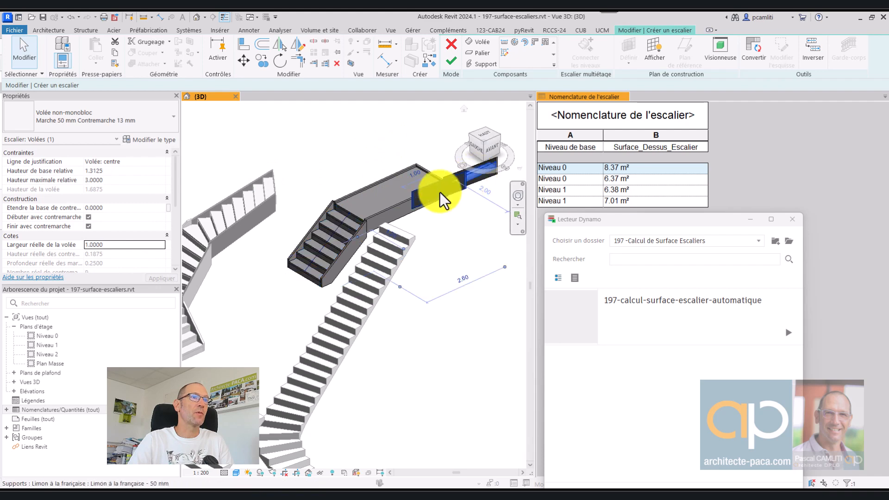
pyautogui.click(127, 245)
pyautogui.write('1.25')
pyautogui.press('Return')
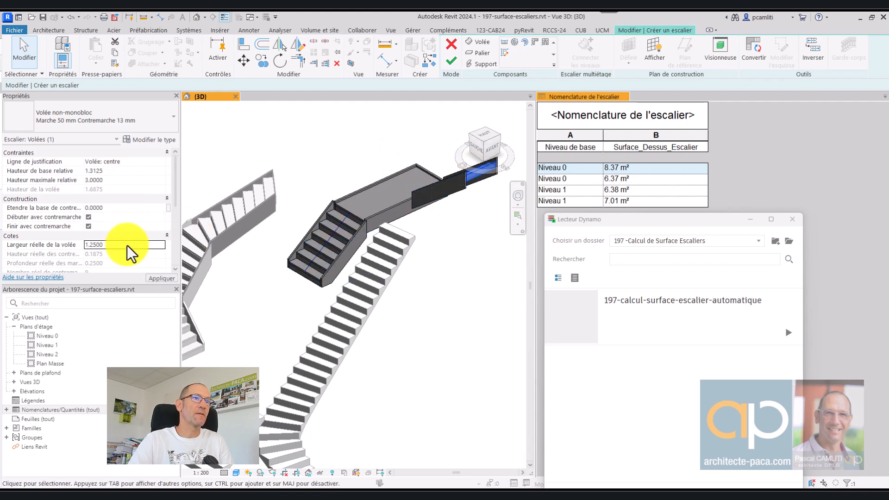
# - Inspect the landing between the two widened flights and finish editing the stair
pyautogui.click(385, 155)
pyautogui.keyDown('shift'); pyautogui.moveTo(395, 181); pyautogui.dragTo(355, 182, button='middle'); pyautogui.keyUp('shift')
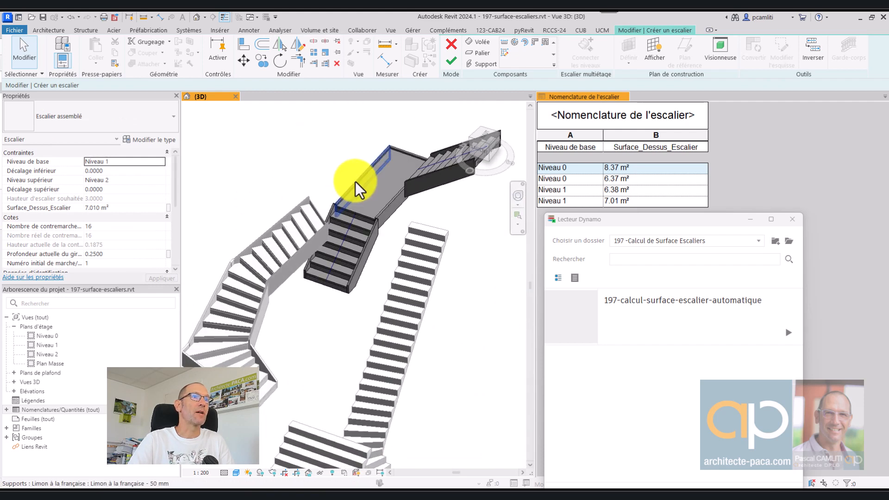
pyautogui.click(362, 216)
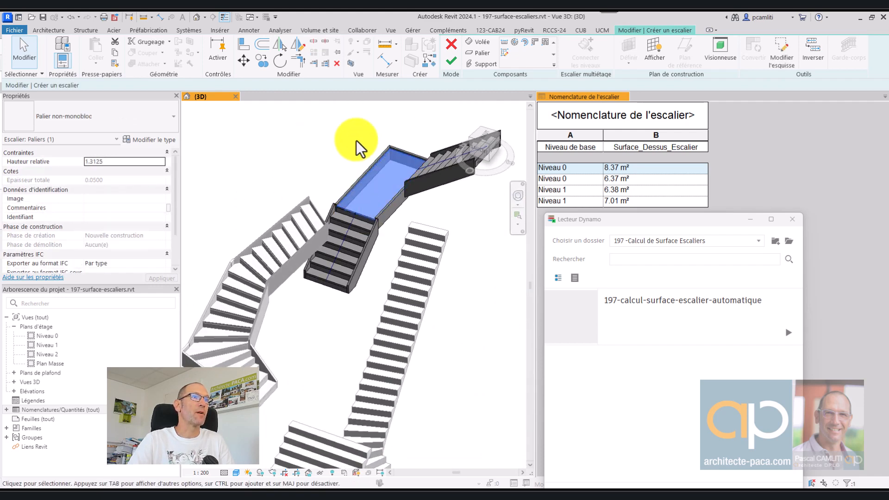
pyautogui.press('Escape')
pyautogui.click(452, 60)
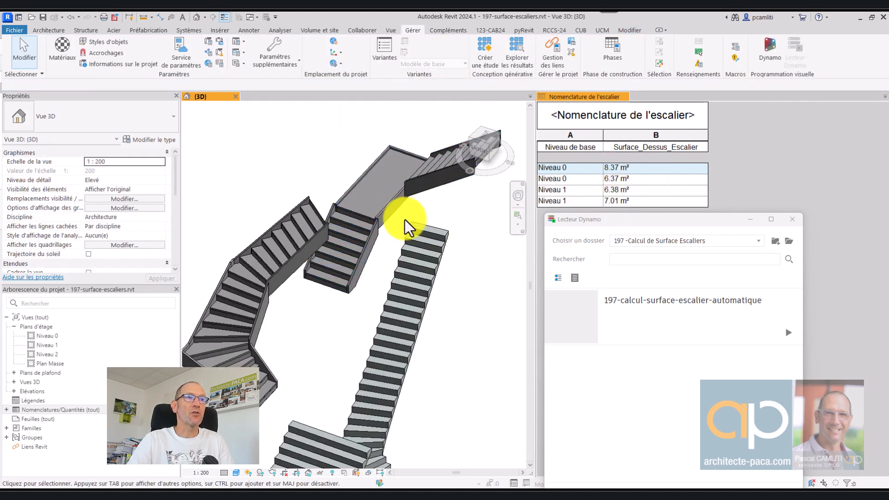
# - Run the 197-calcul-surface-escalier-automatique script to recalculate the stair surfaces, and close Dynamo Player
pyautogui.keyDown('shift'); pyautogui.moveTo(427, 214); pyautogui.dragTo(414, 208, button='middle'); pyautogui.keyUp('shift')
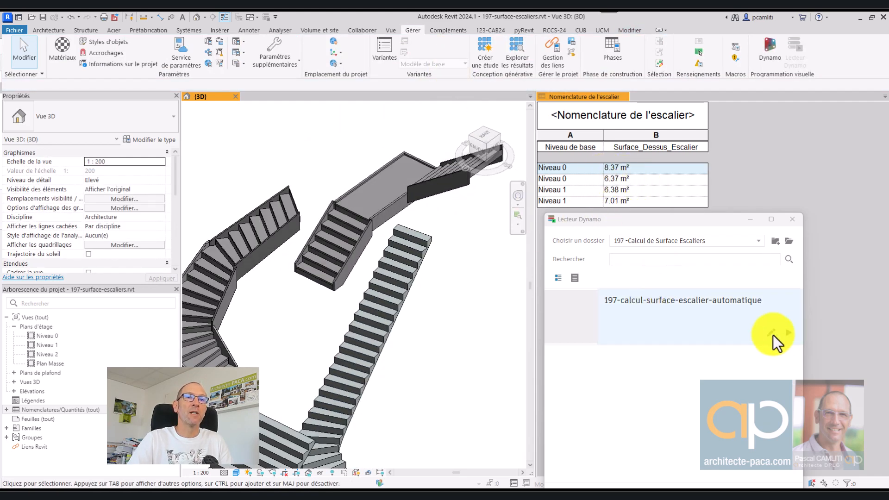
pyautogui.click(789, 333)
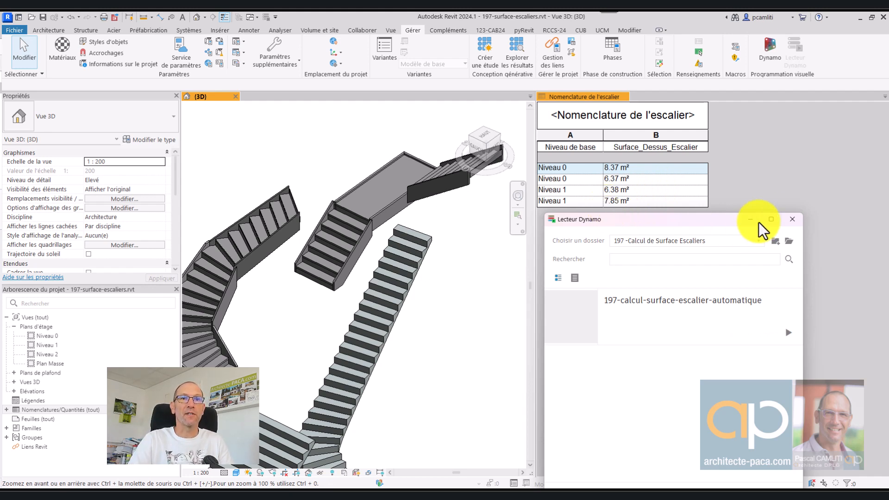
pyautogui.click(791, 219)
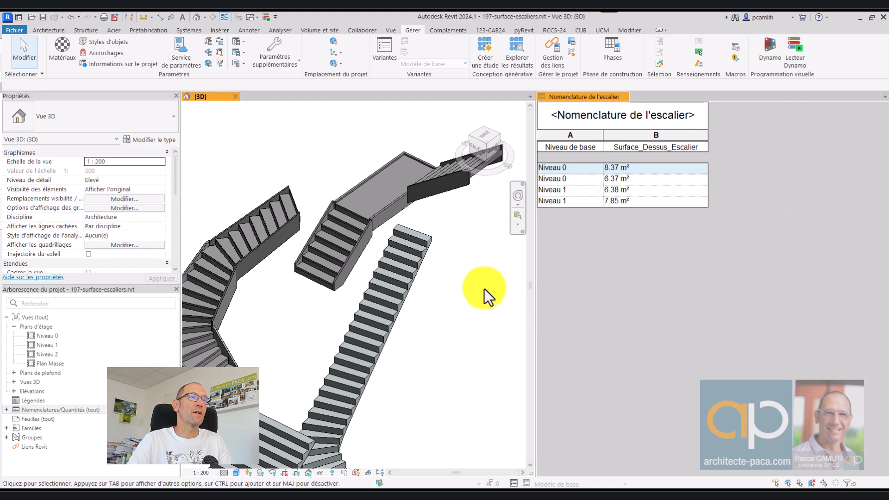
pyautogui.scroll(-2, 484, 289)
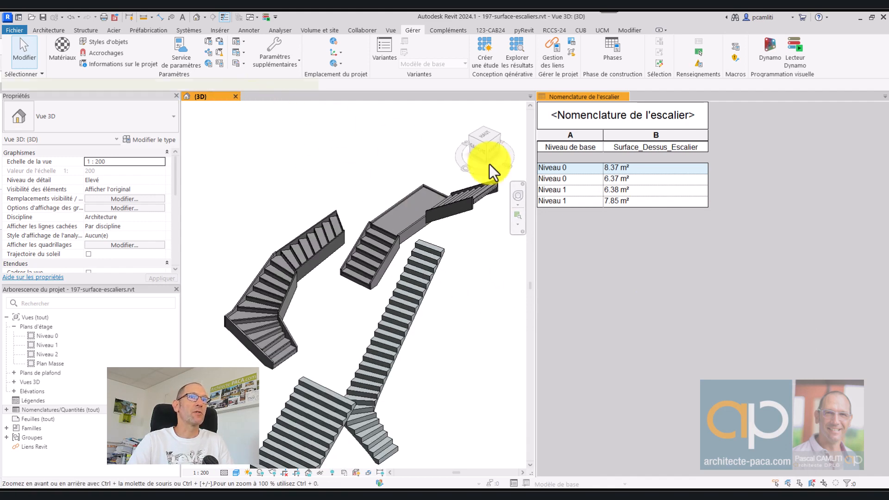
# - Close the 3D view and the stair schedule, saving the changes to 197-surface-escaliers.rvt
pyautogui.click(235, 96)
pyautogui.click(275, 96)
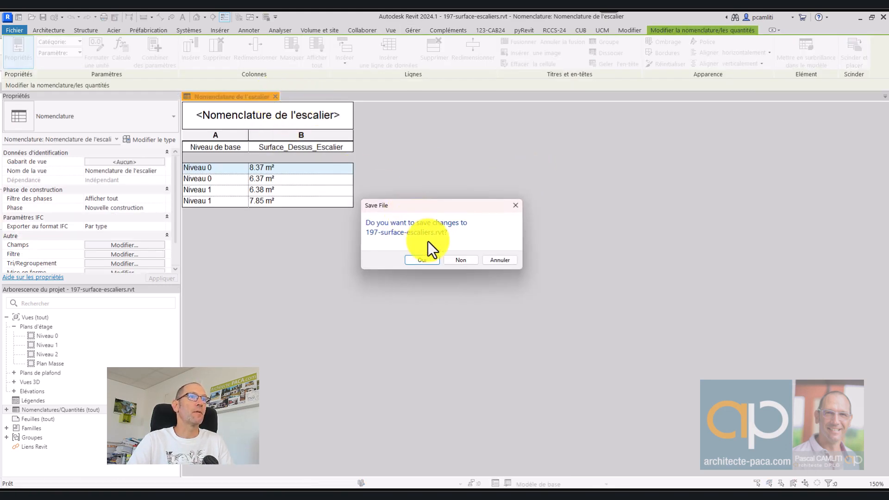
pyautogui.click(422, 260)
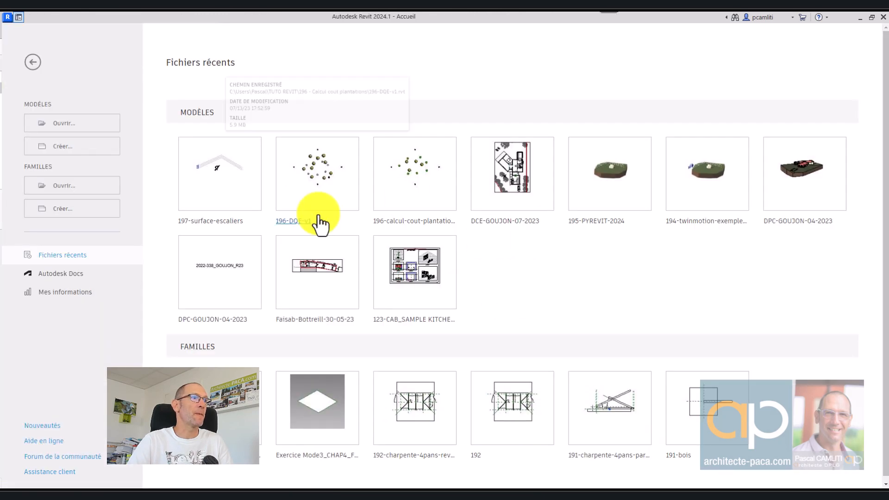
# - Create a new project model using a different template than the preselected PACA_Gabarit_Archi_R23
pyautogui.click(67, 148)
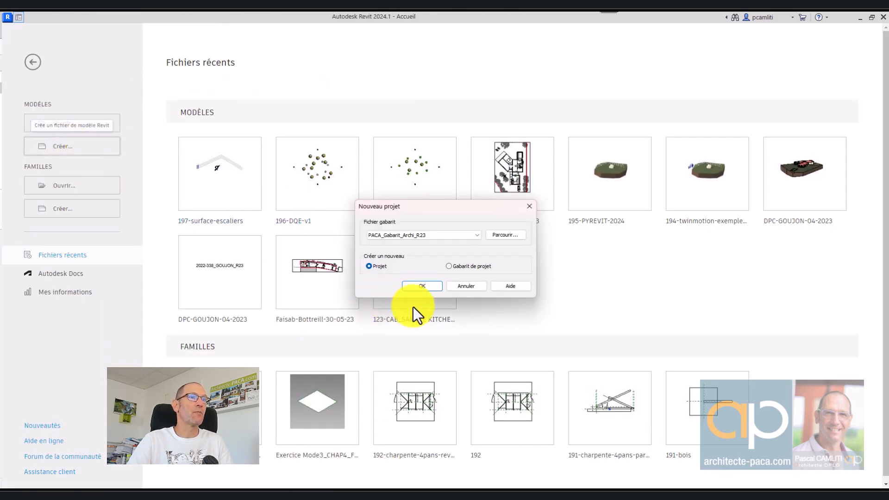
pyautogui.click(446, 235)
pyautogui.click(426, 256)
pyautogui.click(422, 286)
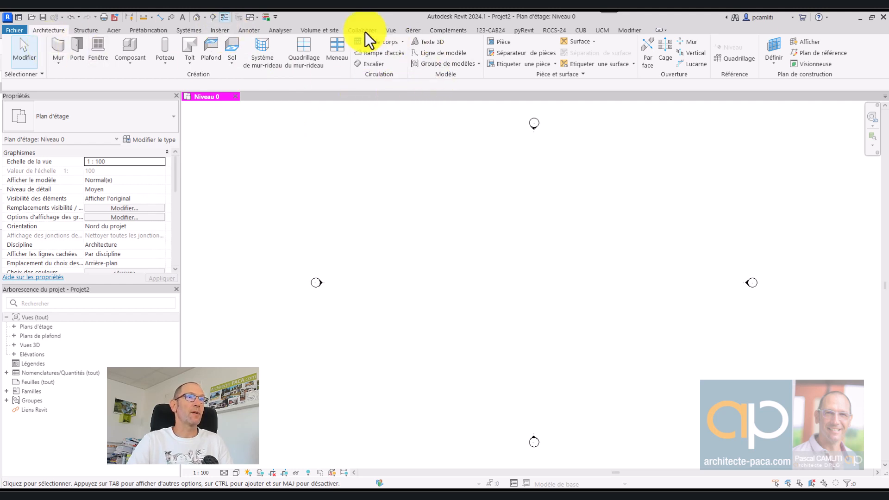
# - Place an L-shaped winder stair near the centre of the Niveau 0 plan, with its top level set to Niveau 2
pyautogui.click(376, 65)
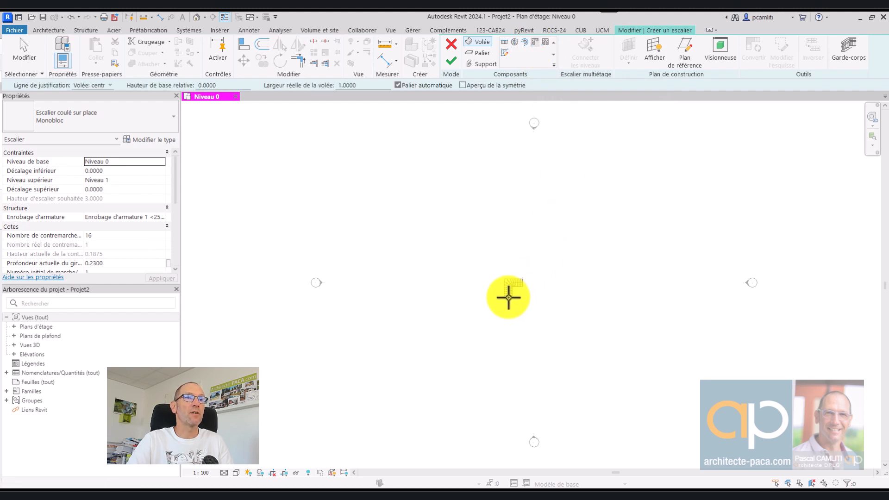
pyautogui.click(157, 181)
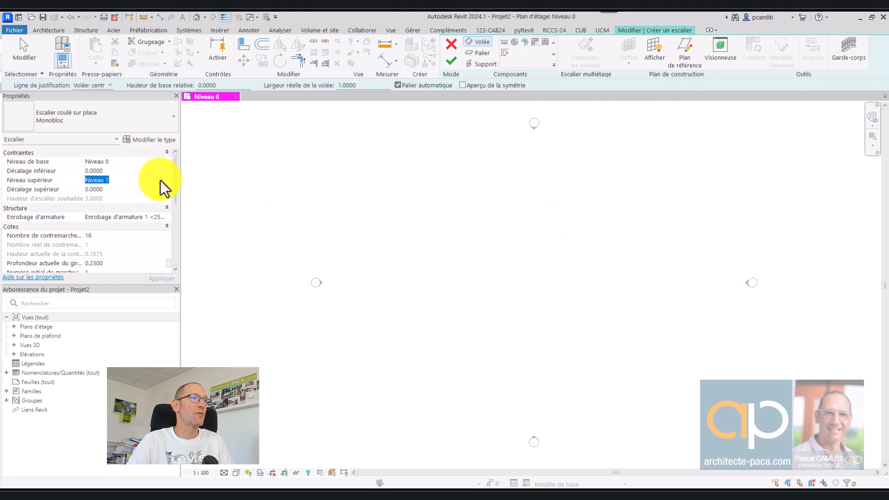
pyautogui.click(160, 180)
pyautogui.click(128, 213)
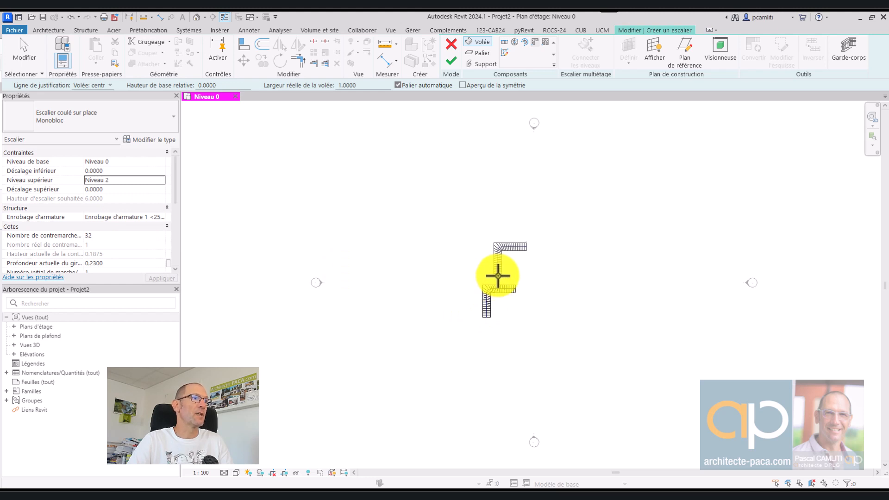
pyautogui.click(498, 276)
pyautogui.press('Escape')
pyautogui.scroll(2, 510, 282)
pyautogui.scroll(1, 510, 288)
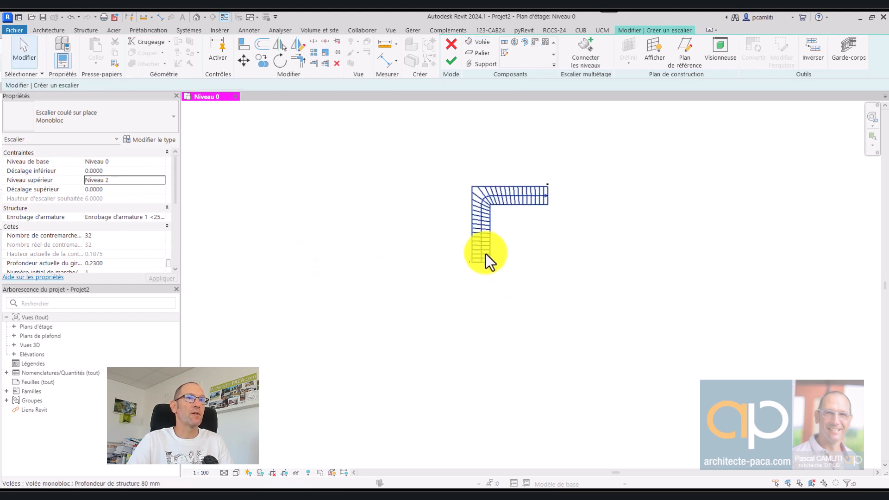
# - Reshape the winder flight by swinging its upper leg to an oblique upward angle, about 4.13 m long
pyautogui.click(486, 254)
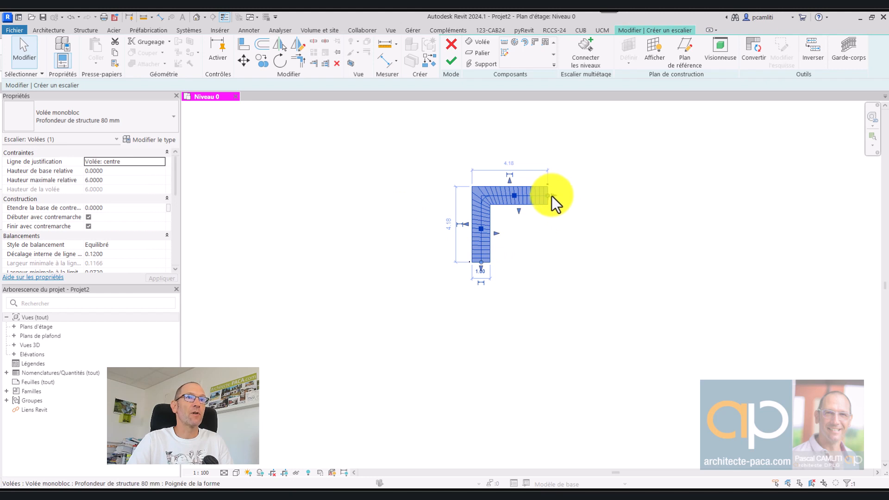
pyautogui.moveTo(549, 196); pyautogui.dragTo(556, 168)
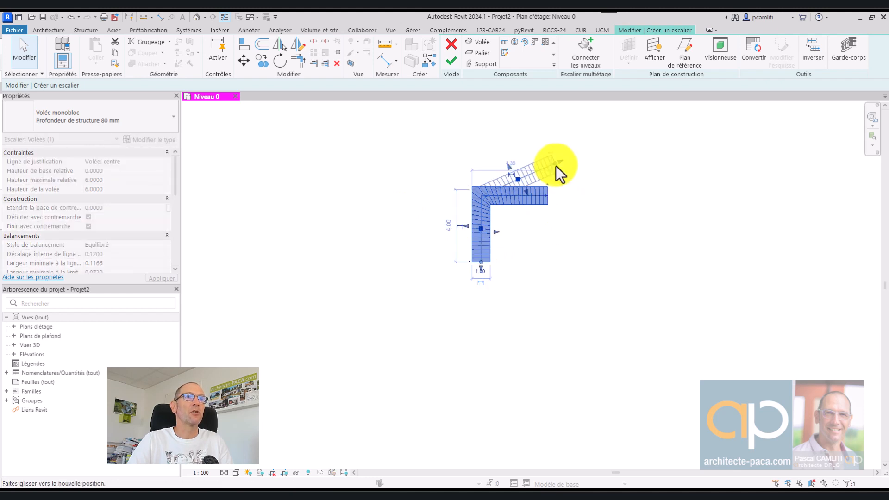
pyautogui.scroll(3, 551, 263)
# - Set the flight's actual width to 1.55 m and finish the stair
pyautogui.scroll(-3, 132, 235)
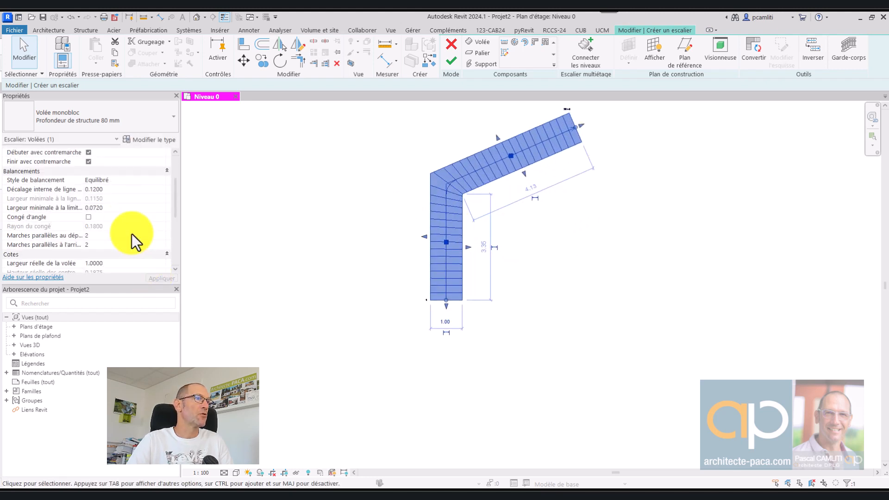
pyautogui.click(124, 263)
pyautogui.write('1.55')
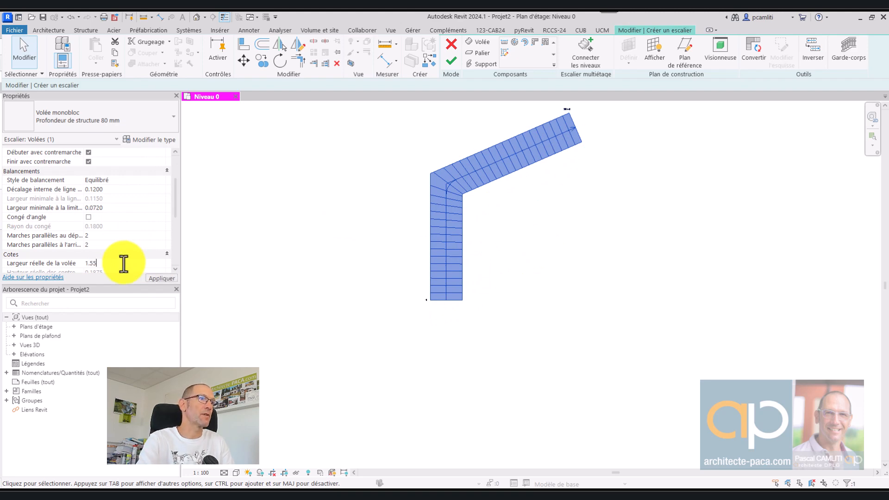
pyautogui.press('Return')
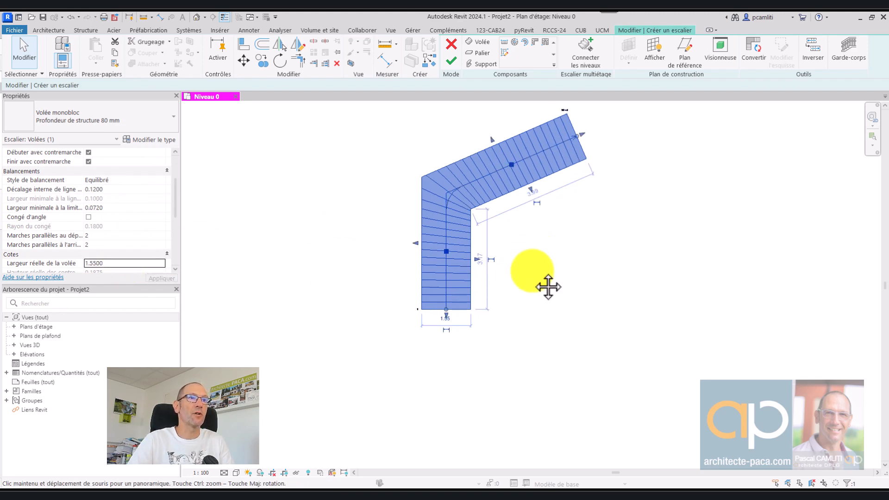
pyautogui.click(543, 269)
pyautogui.click(456, 63)
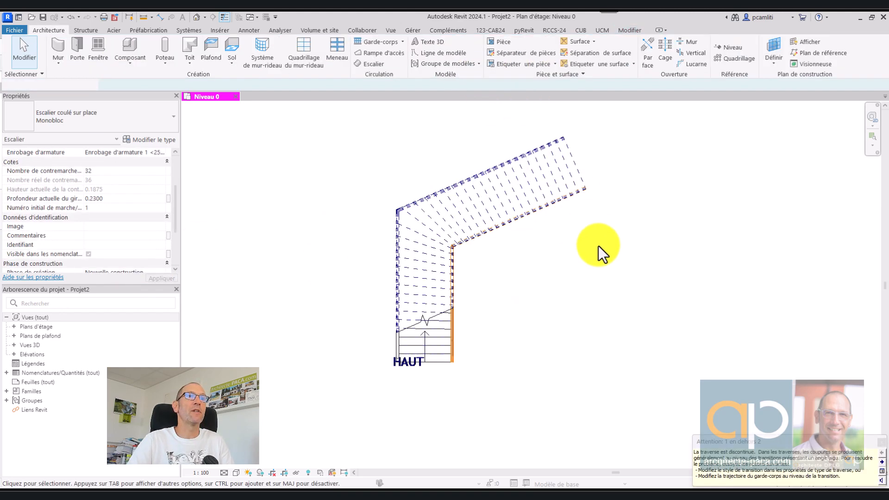
# - Display the stair in the 3D view and review its instance properties, from constraints to dimensions
pyautogui.press('3')
pyautogui.press('d')
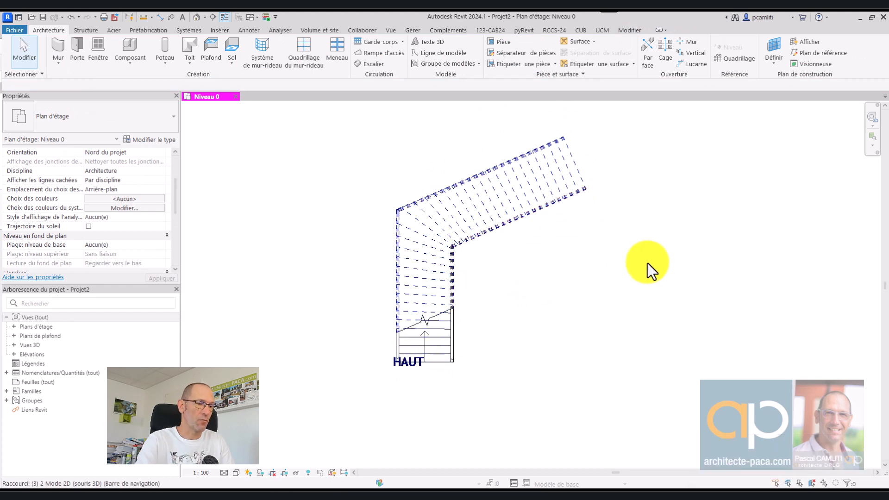
pyautogui.moveTo(513, 267)
pyautogui.keyDown('shift'); pyautogui.mouseDown(button='middle')
pyautogui.moveTo(551, 291)
pyautogui.moveTo(522, 281)
pyautogui.mouseUp(button='middle'); pyautogui.keyUp('shift')
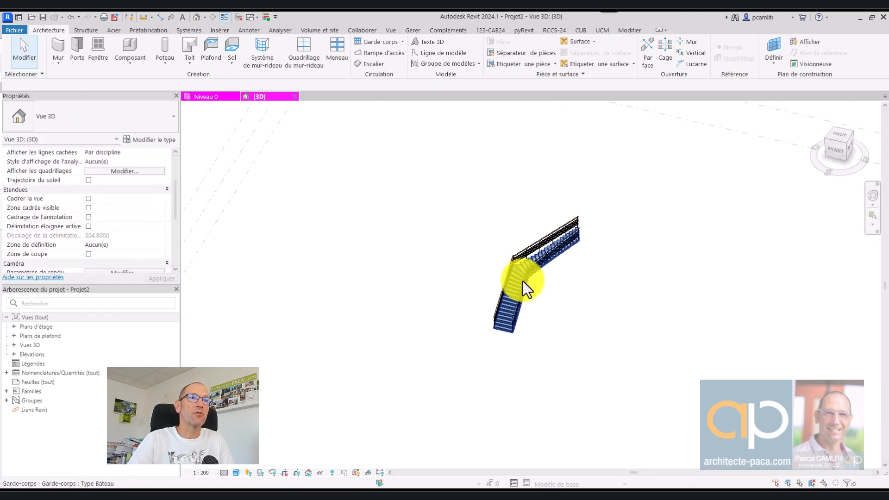
pyautogui.click(519, 276)
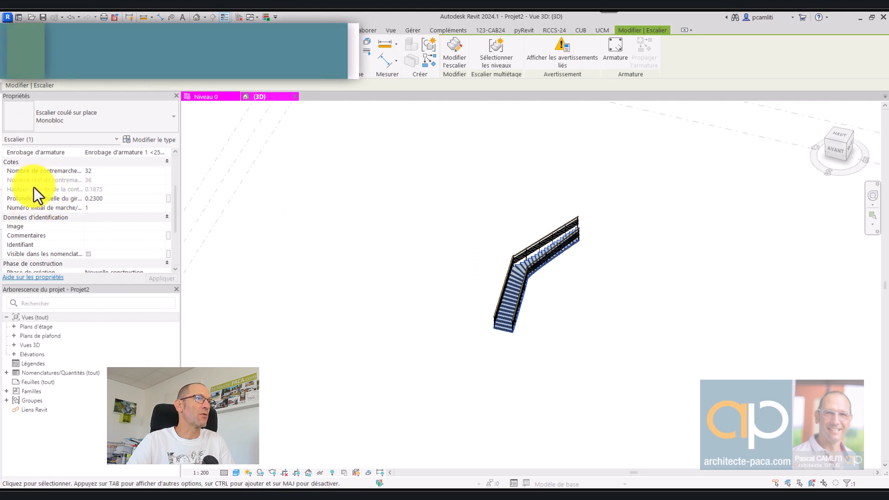
pyautogui.scroll(3, 51, 181)
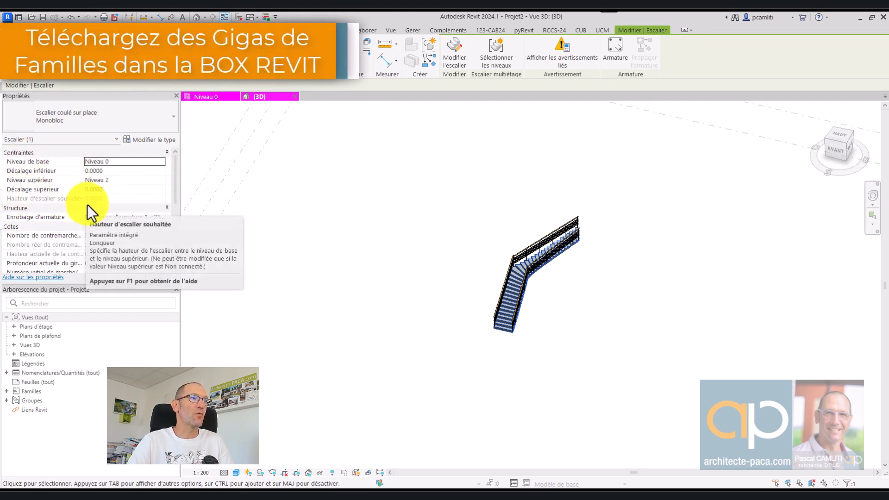
pyautogui.scroll(-3, 137, 232)
pyautogui.click(272, 196)
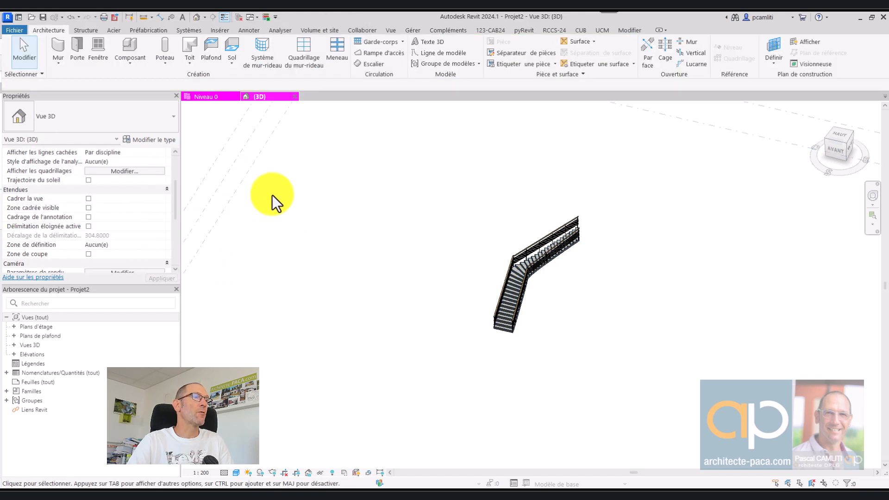
# - Create a new component schedule for the Escalier category, keeping the Nouvelle construction phase
pyautogui.click(74, 373)
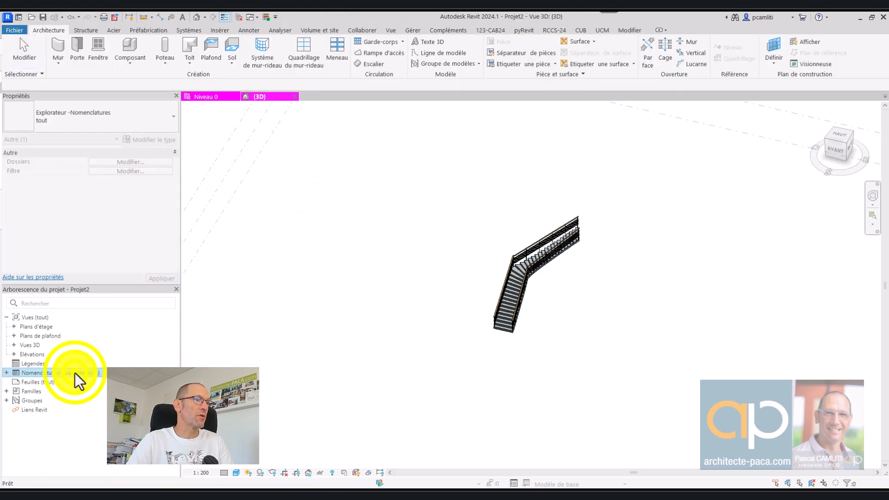
pyautogui.rightClick(75, 373)
pyautogui.click(168, 255)
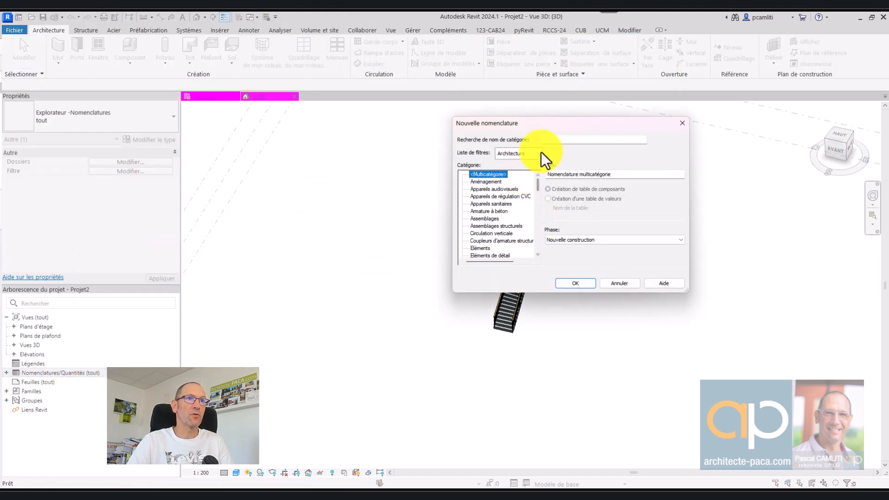
pyautogui.write('esc')
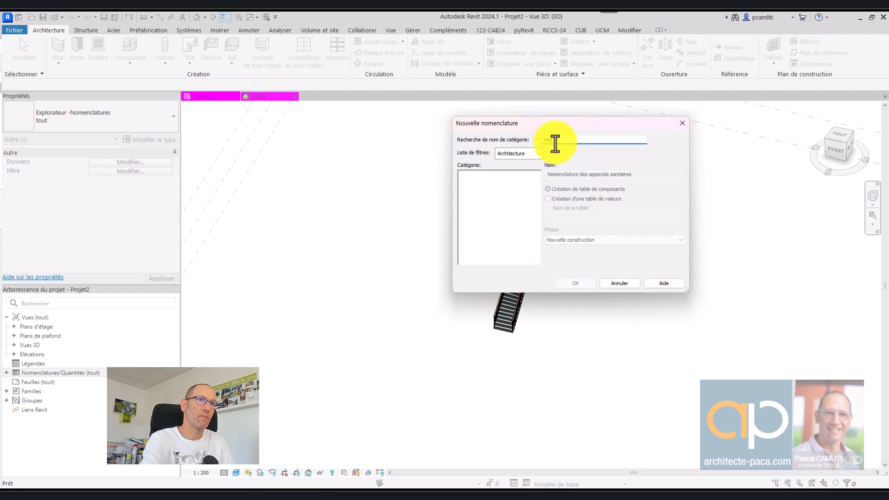
pyautogui.write('a')
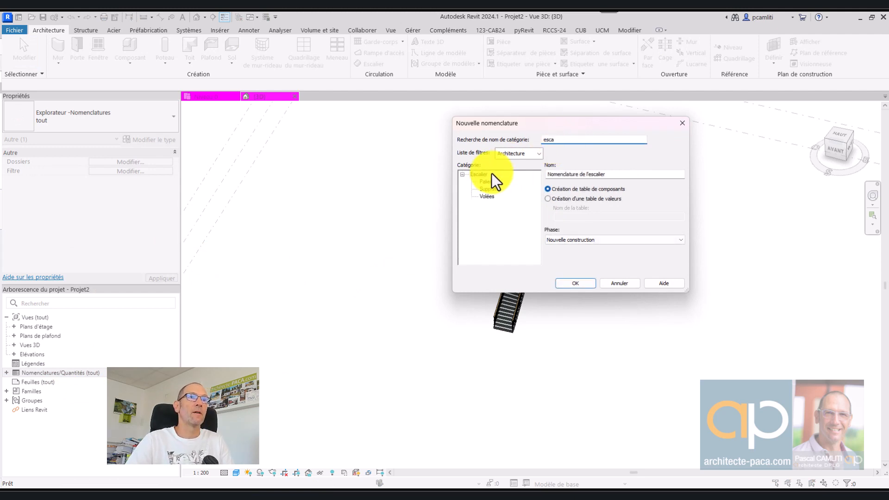
pyautogui.doubleClick(483, 174)
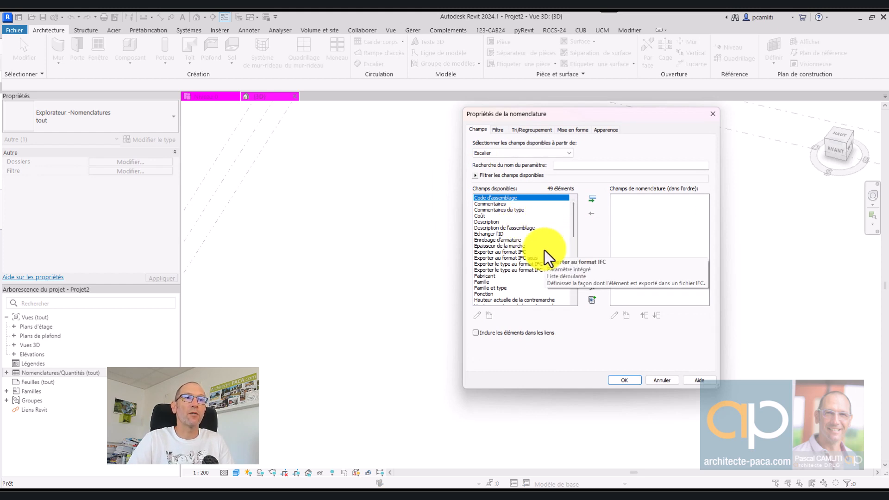
# - Look through the available stair schedule fields for a surface parameter
pyautogui.scroll(-6, 548, 258)
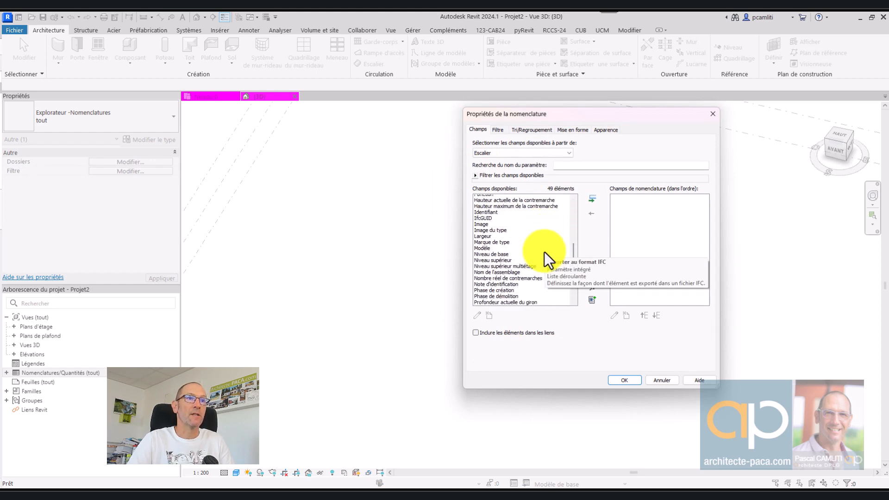
pyautogui.scroll(-3, 548, 258)
pyautogui.scroll(4, 533, 258)
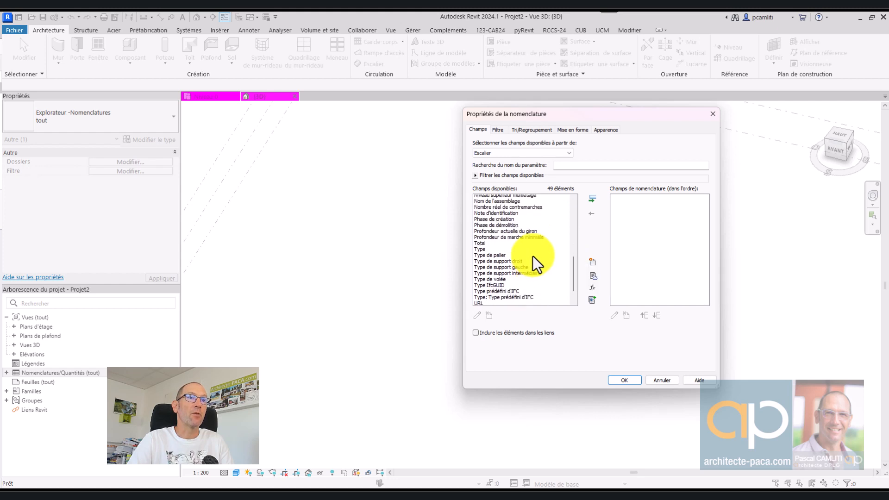
pyautogui.scroll(-5, 489, 257)
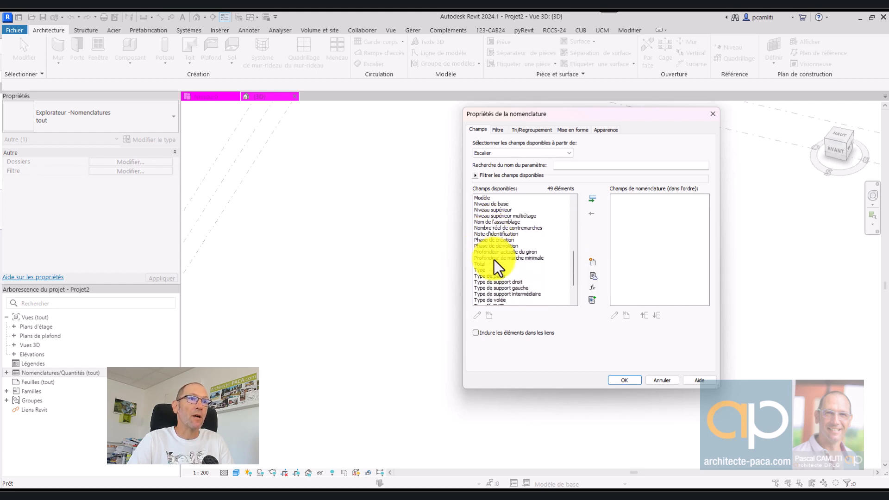
pyautogui.scroll(3, 491, 238)
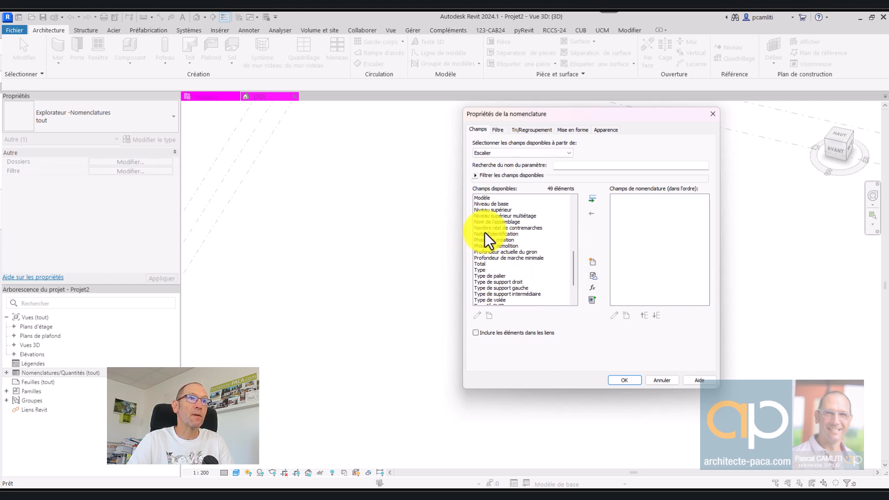
pyautogui.scroll(1, 503, 221)
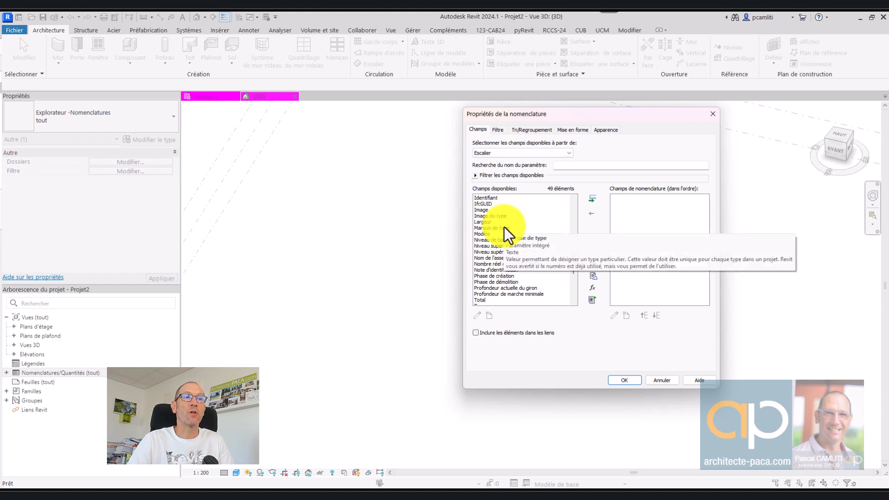
pyautogui.scroll(6, 509, 236)
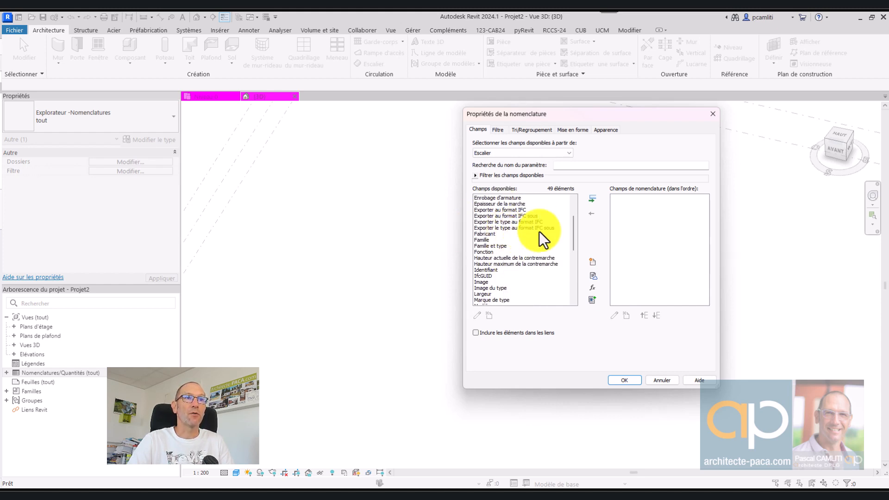
pyautogui.scroll(-7, 542, 238)
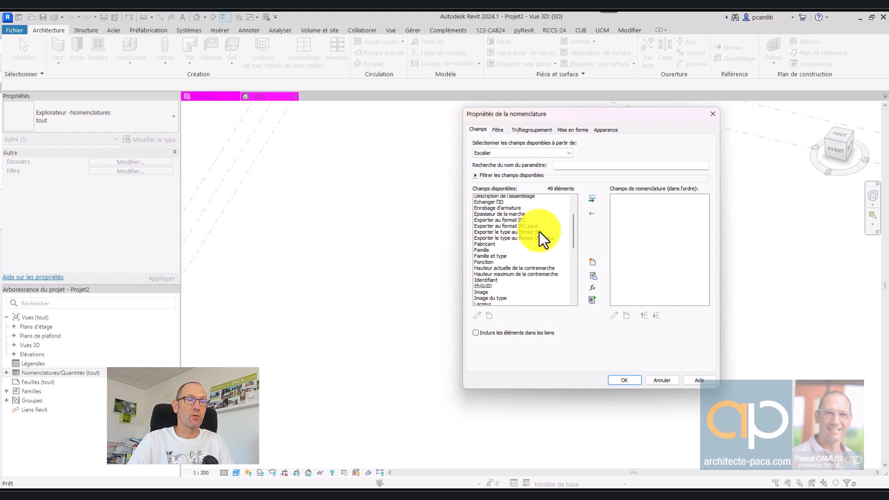
pyautogui.scroll(-3, 541, 238)
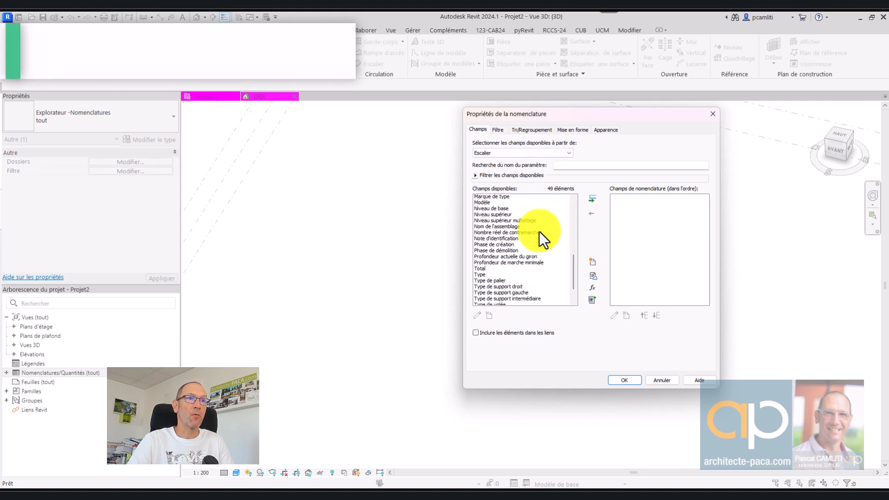
pyautogui.scroll(-1, 540, 267)
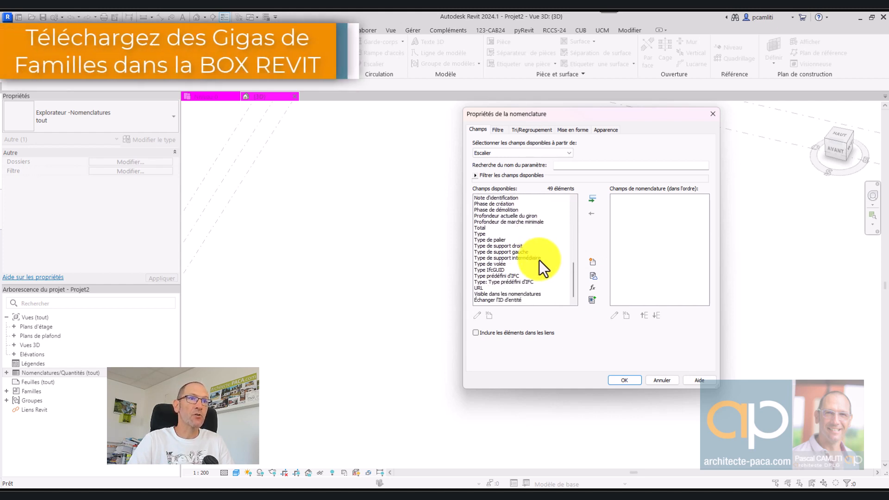
pyautogui.scroll(4, 530, 265)
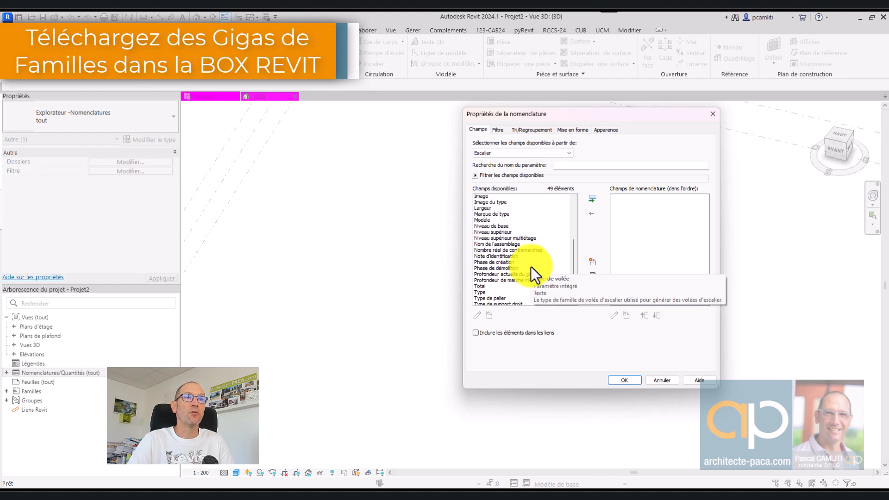
pyautogui.scroll(1, 530, 267)
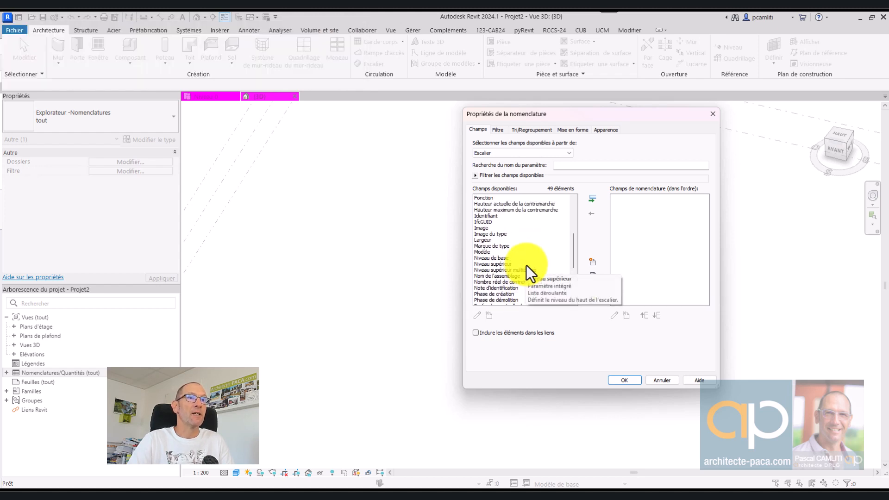
pyautogui.scroll(3, 527, 266)
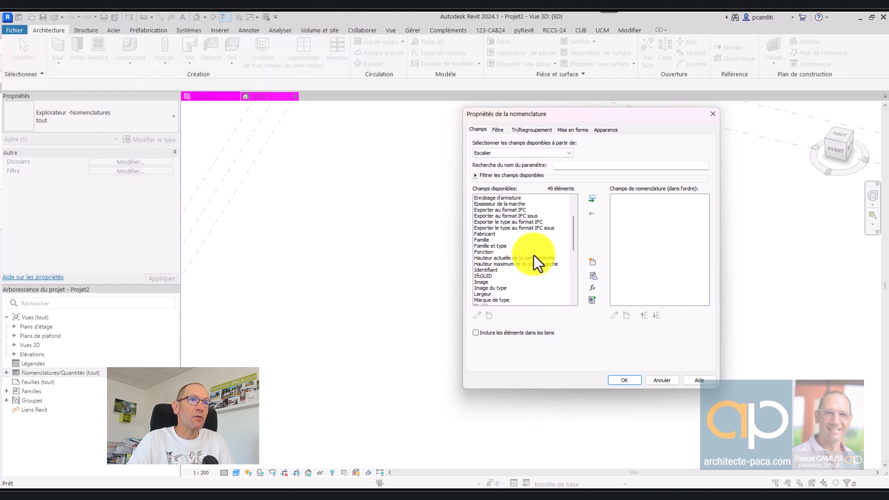
pyautogui.scroll(2, 537, 257)
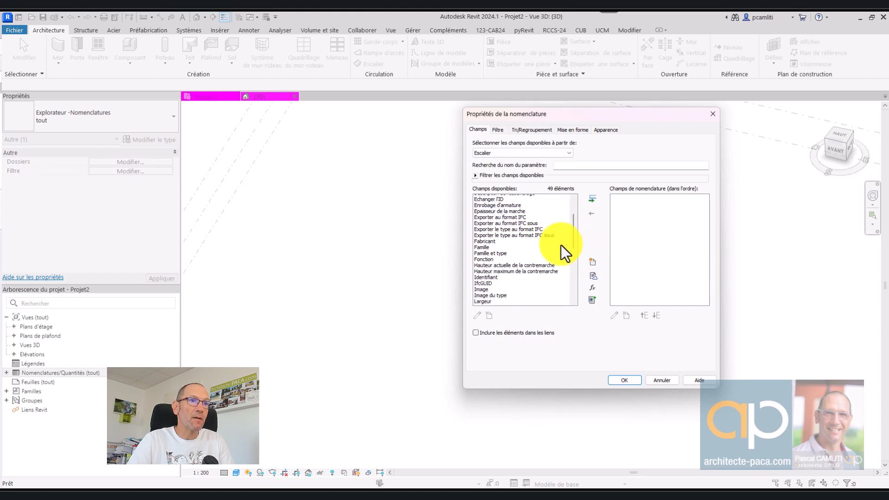
# - Add the Niveau de base field to the stair schedule and generate the schedule
pyautogui.scroll(-1, 565, 252)
pyautogui.scroll(-2, 509, 268)
pyautogui.click(496, 263)
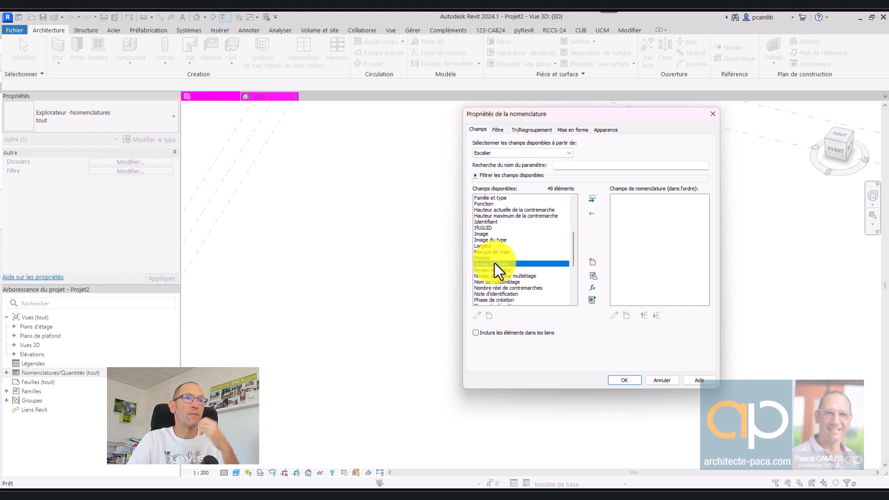
pyautogui.doubleClick(495, 264)
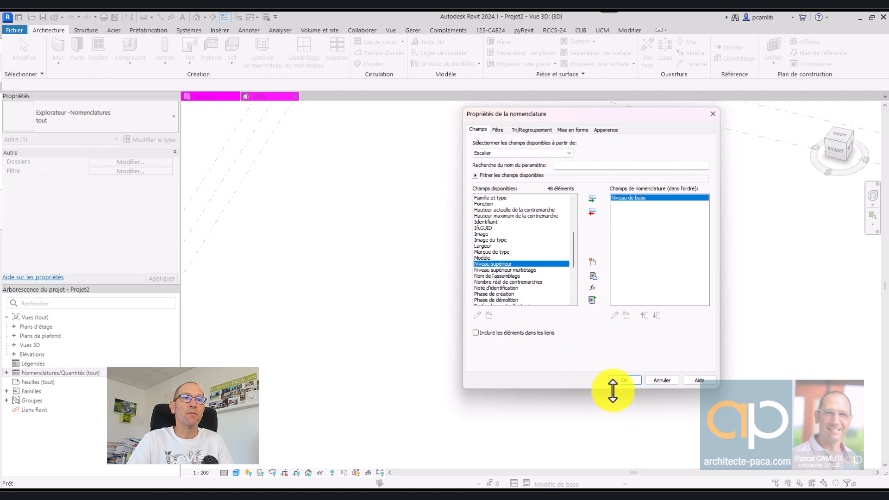
pyautogui.click(624, 381)
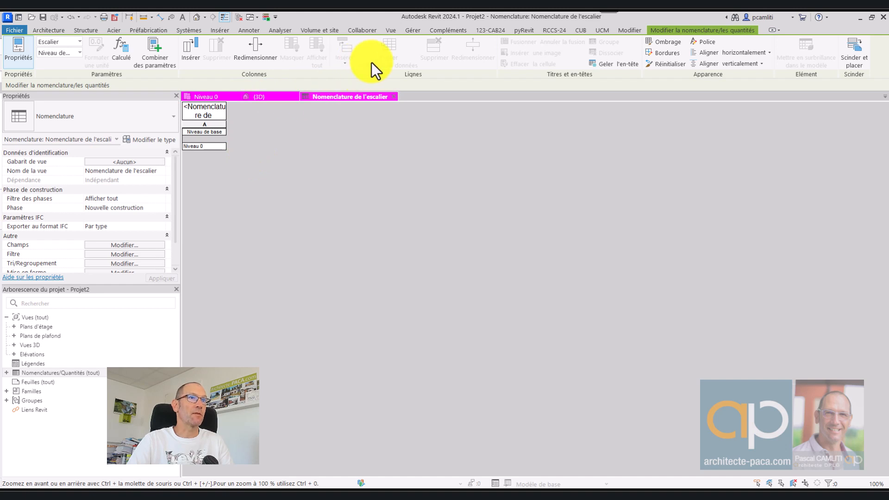
# - Create an instance project parameter named Surface_Dessus_Escalier with the Surface data type, grouped under Contraintes
pyautogui.click(412, 30)
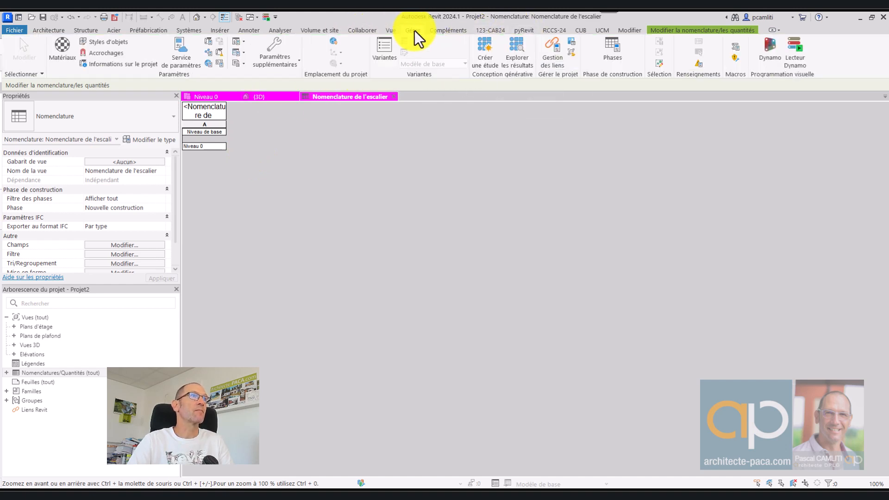
pyautogui.click(206, 41)
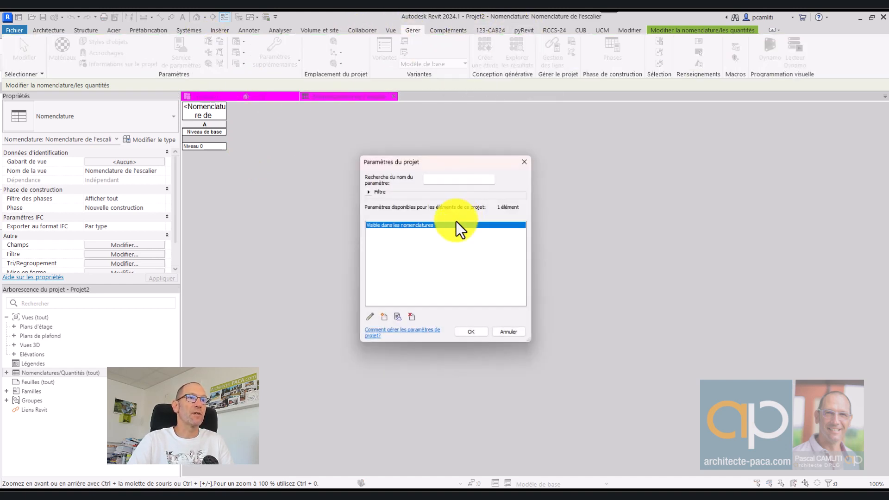
pyautogui.click(383, 316)
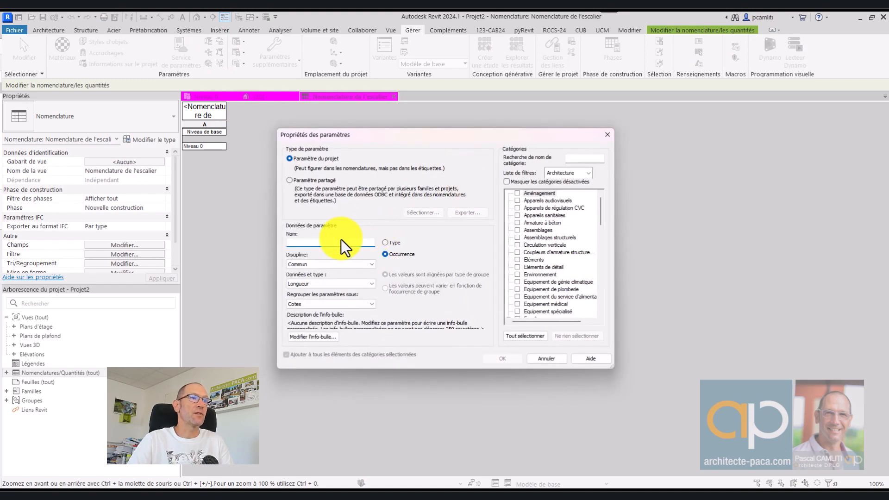
pyautogui.write('Surafce')
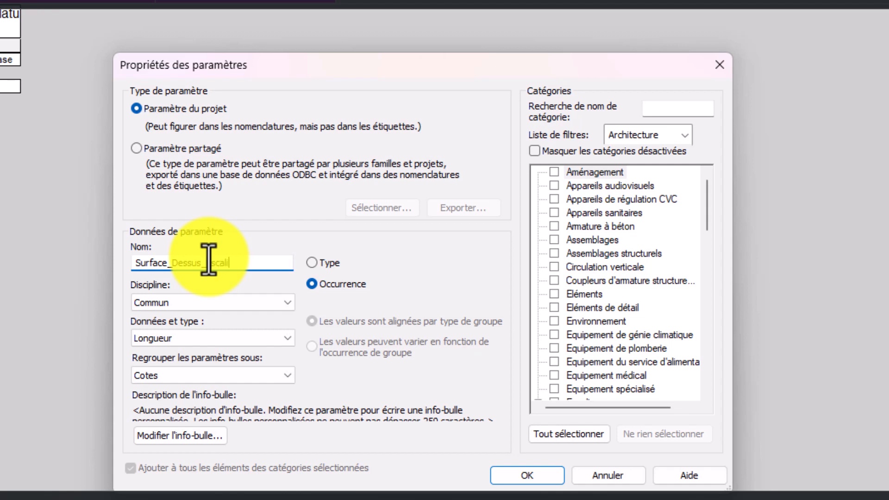
pyautogui.click(237, 342)
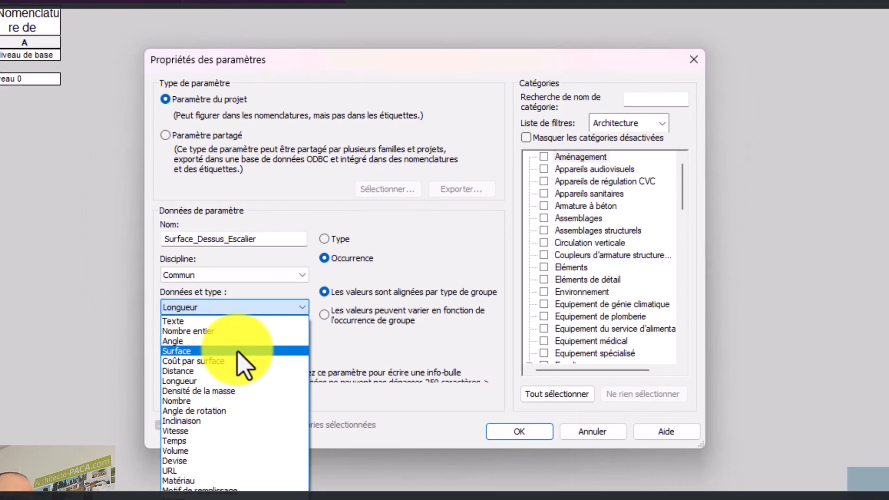
pyautogui.click(229, 386)
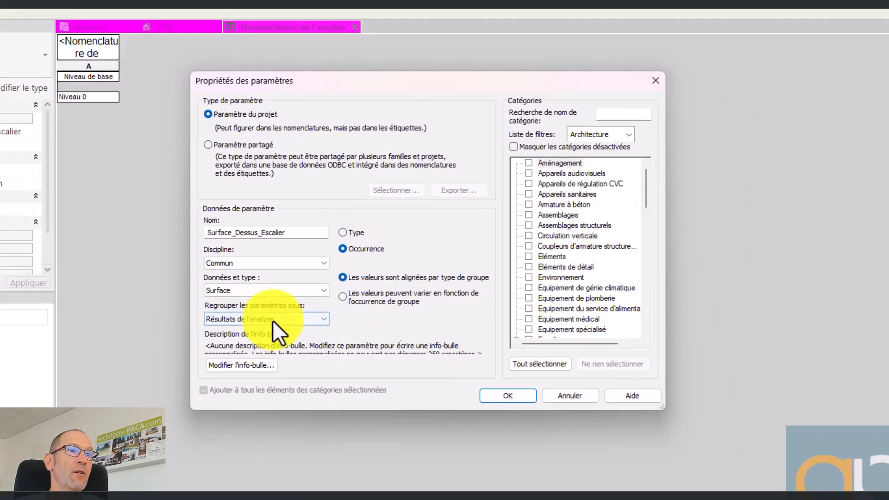
pyautogui.click(259, 328)
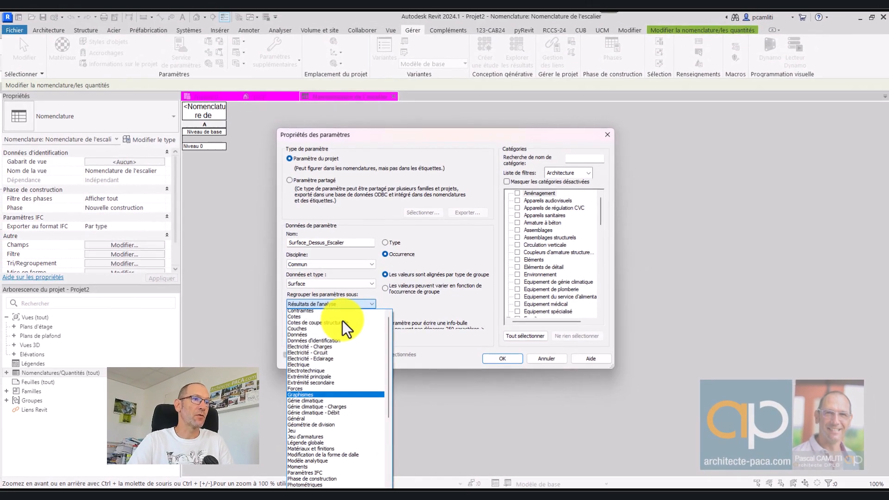
pyautogui.scroll(5, 334, 347)
pyautogui.click(332, 350)
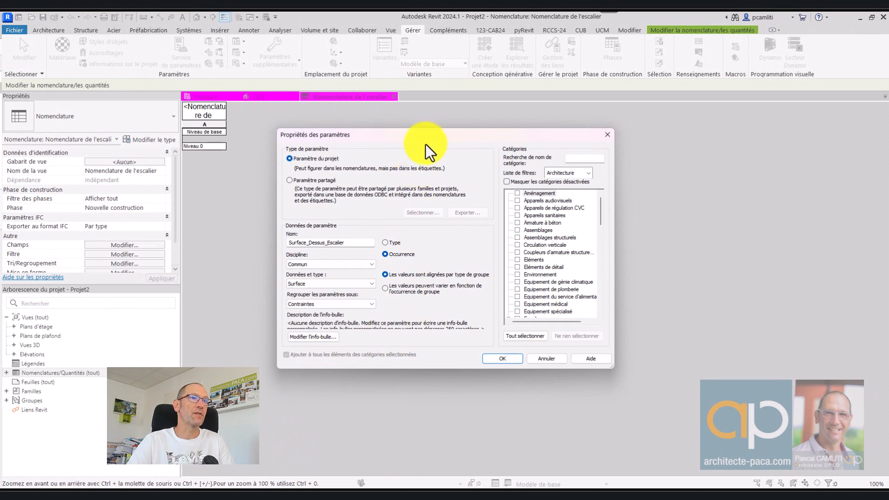
# - Assign the new parameter to the Escalier category, save it, and check it in the stair's properties from the 3D view
pyautogui.moveTo(427, 135); pyautogui.dragTo(504, 114)
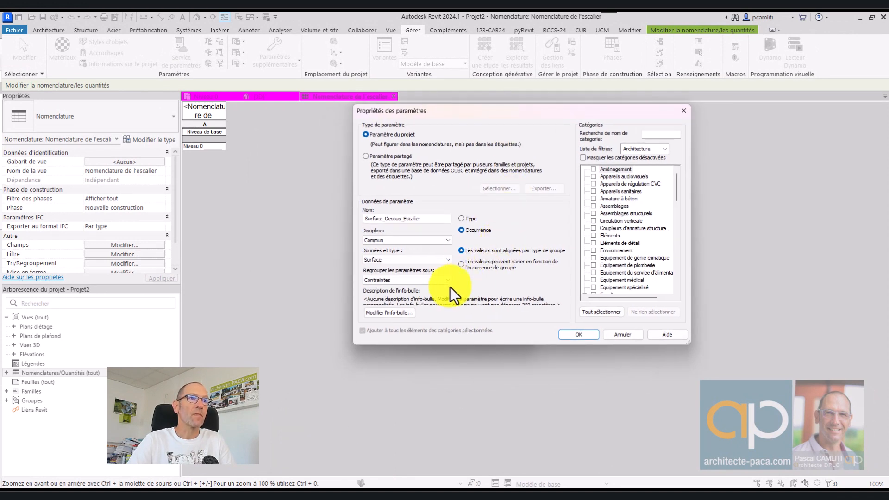
pyautogui.scroll(-1, 599, 262)
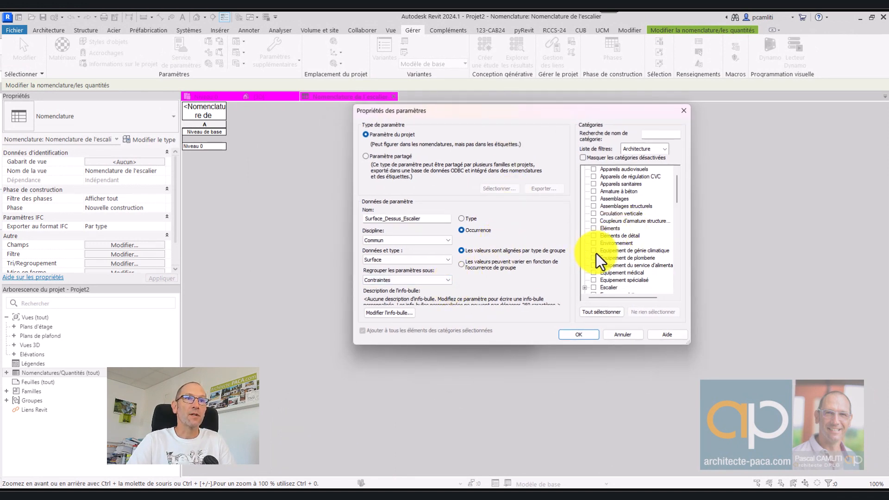
pyautogui.scroll(-1, 600, 269)
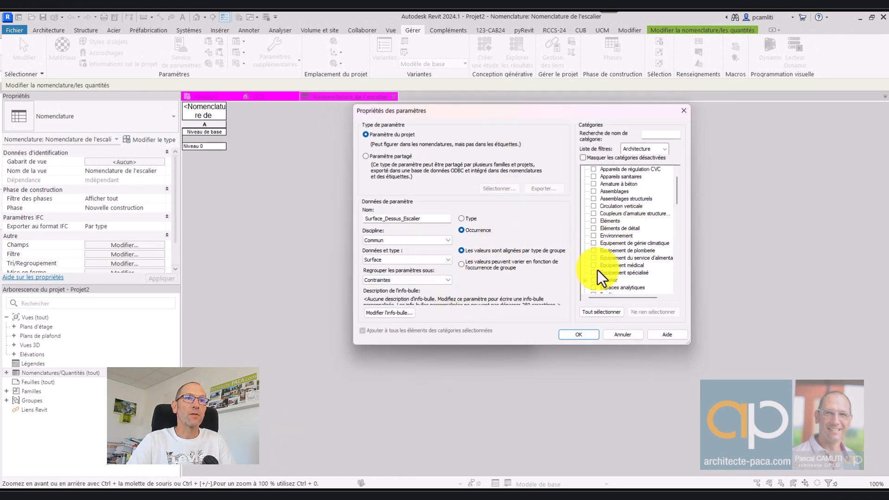
pyautogui.click(581, 335)
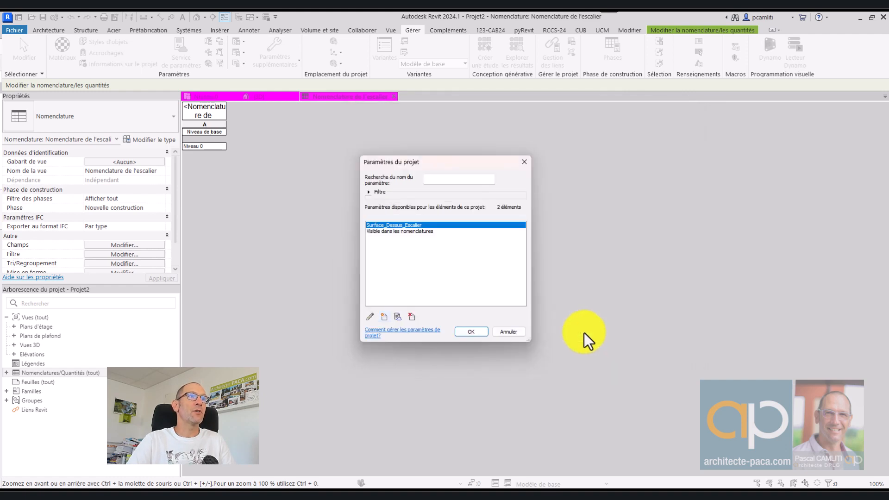
pyautogui.click(474, 333)
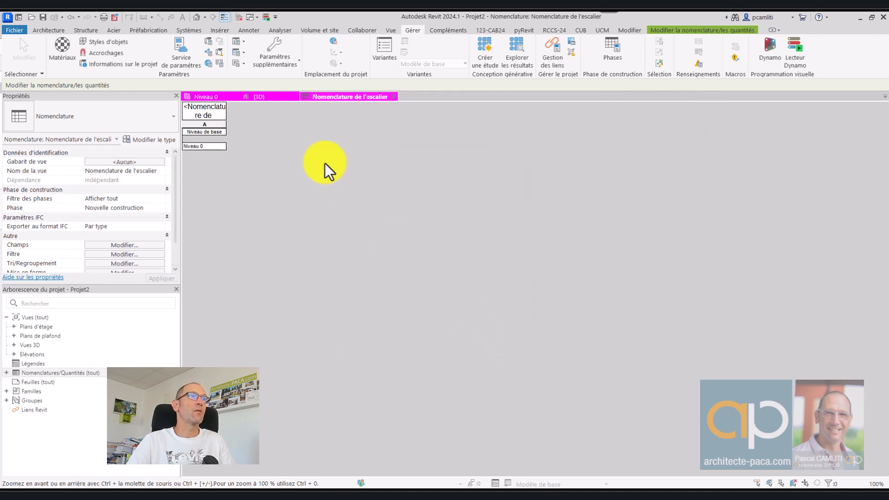
pyautogui.click(268, 98)
pyautogui.click(517, 275)
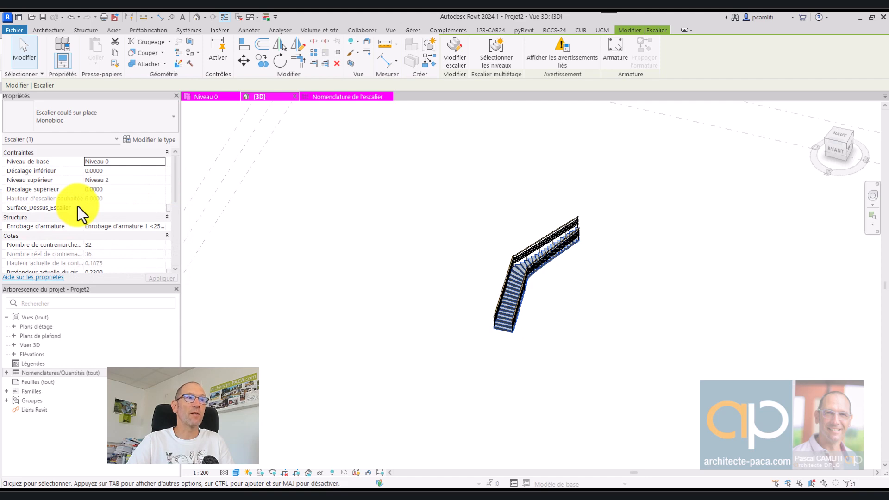
# - Add the Surface_Dessus_Escalier field to the stair schedule and widen its column to fit the heading
pyautogui.click(353, 98)
pyautogui.click(121, 245)
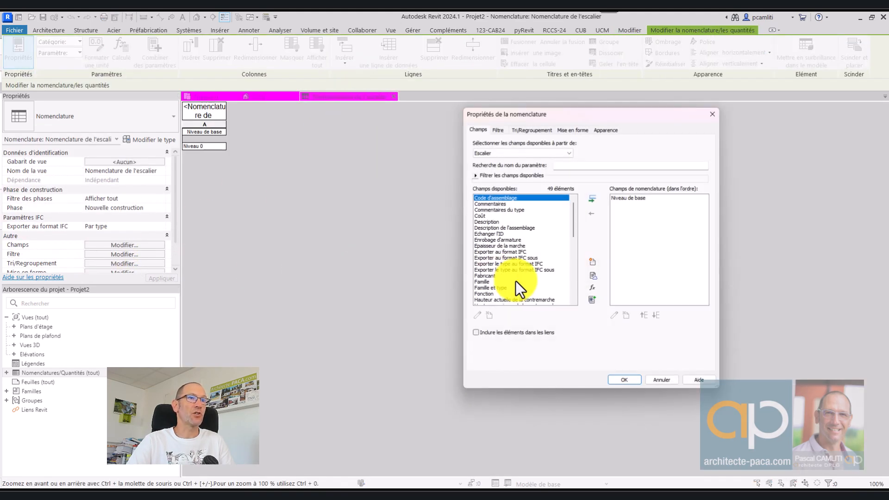
pyautogui.scroll(-4, 518, 229)
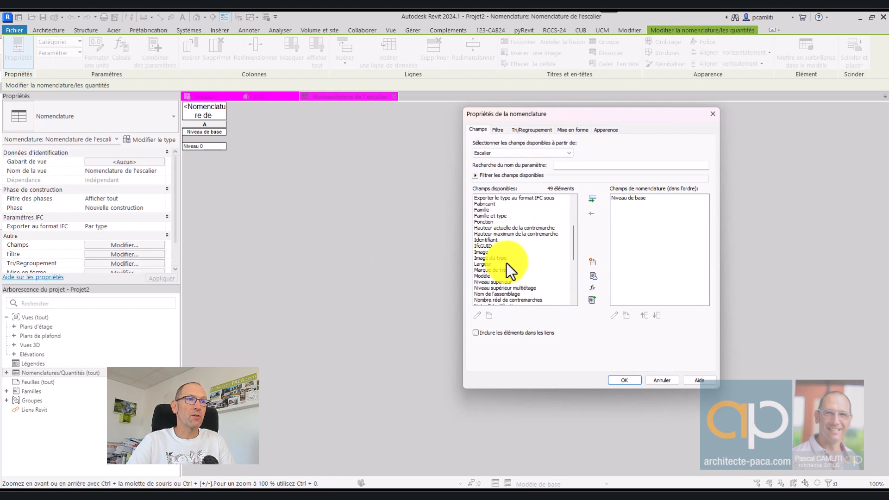
pyautogui.scroll(-3, 502, 268)
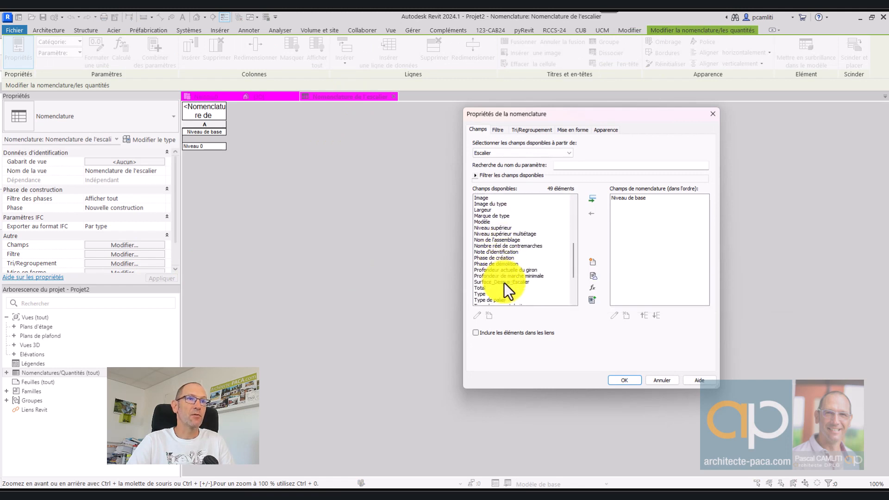
pyautogui.doubleClick(505, 283)
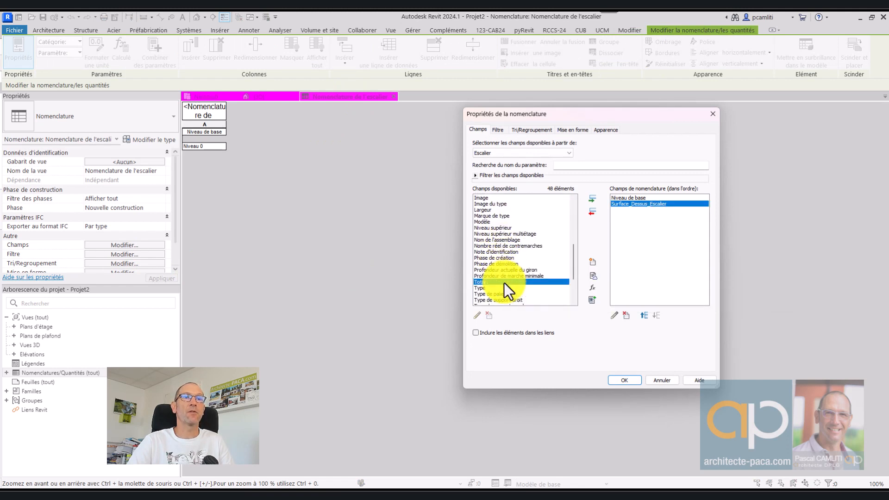
pyautogui.click(621, 380)
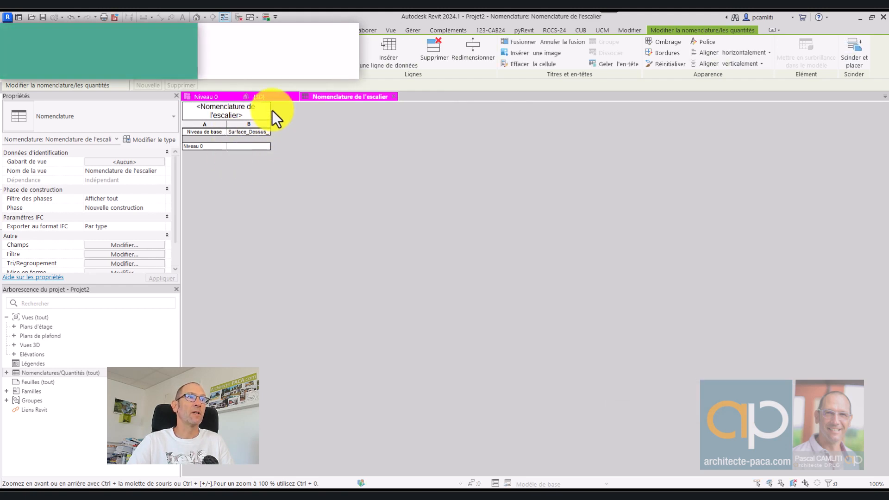
pyautogui.moveTo(271, 132); pyautogui.dragTo(326, 132)
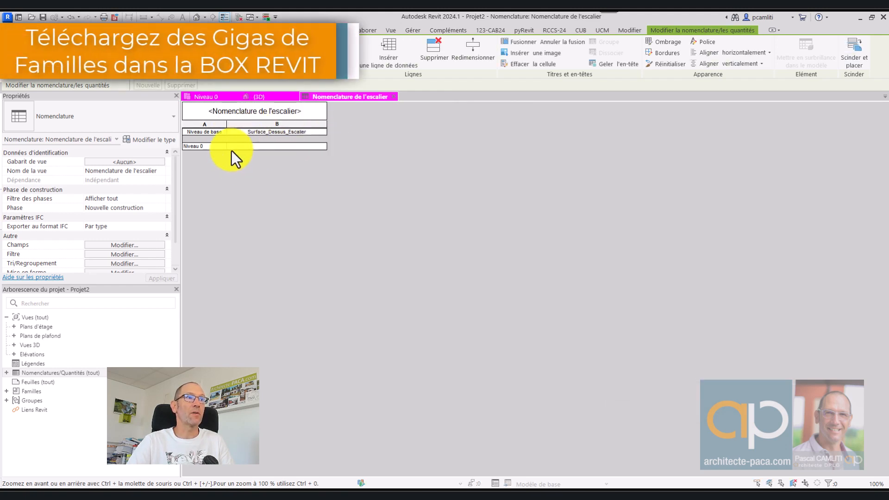
pyautogui.click(349, 157)
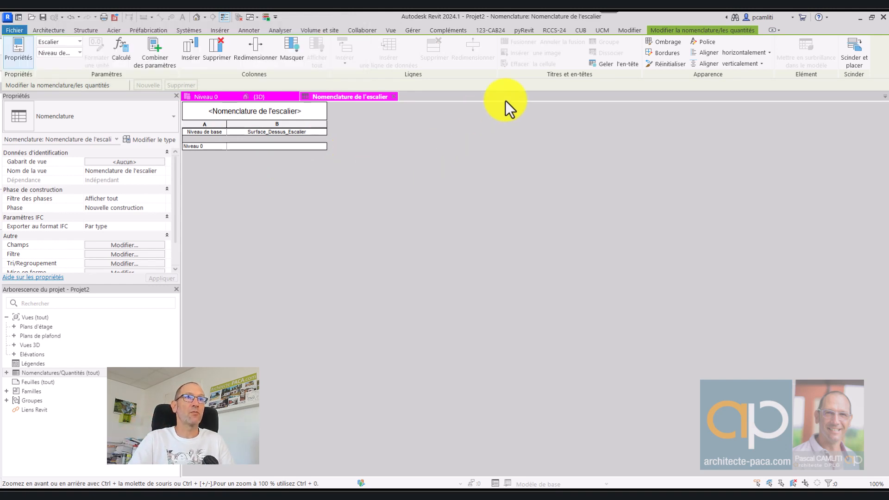
# - Run the 197-calcul-surface-escalier-automatique script from the Dynamo Player
pyautogui.click(413, 31)
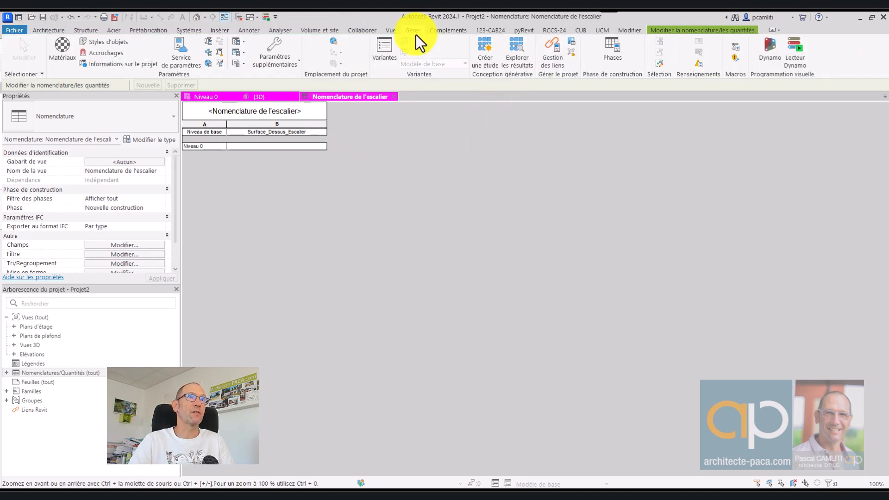
pyautogui.click(768, 55)
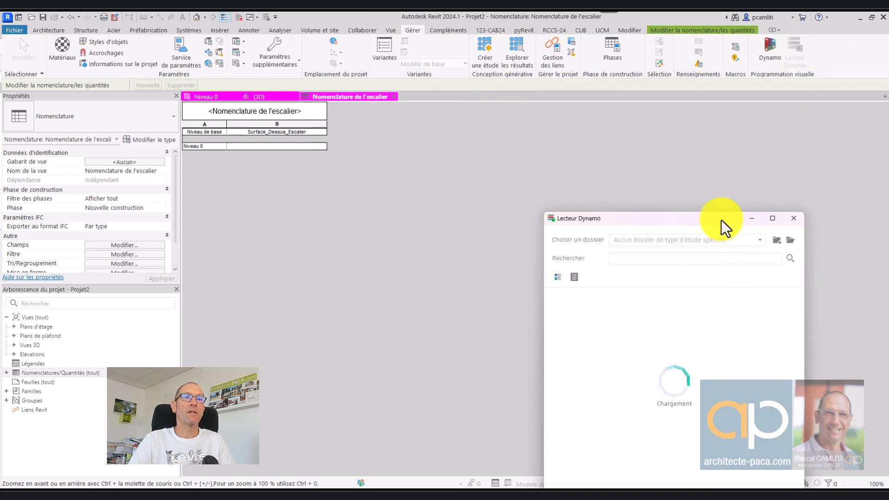
pyautogui.moveTo(726, 227); pyautogui.dragTo(778, 146)
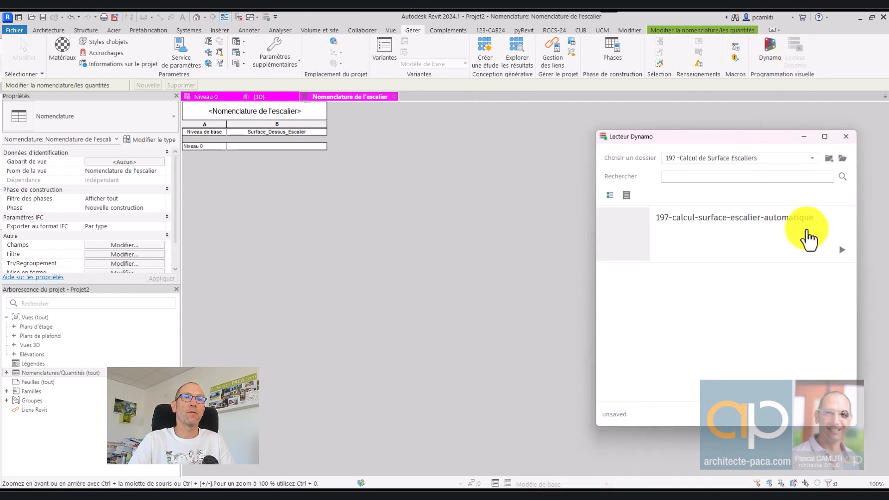
pyautogui.click(842, 251)
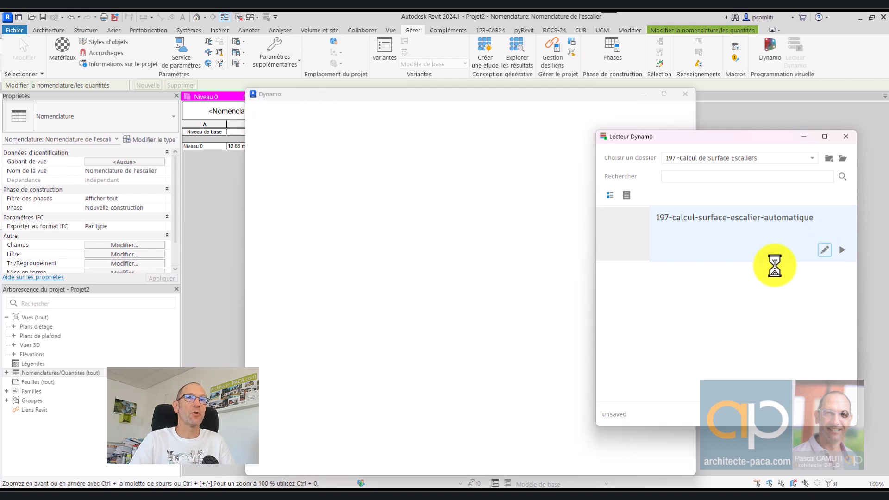
# - Examine the script's node graph in Dynamo from Categories to Element.SetParameterByName, and close it without saving
pyautogui.click(806, 137)
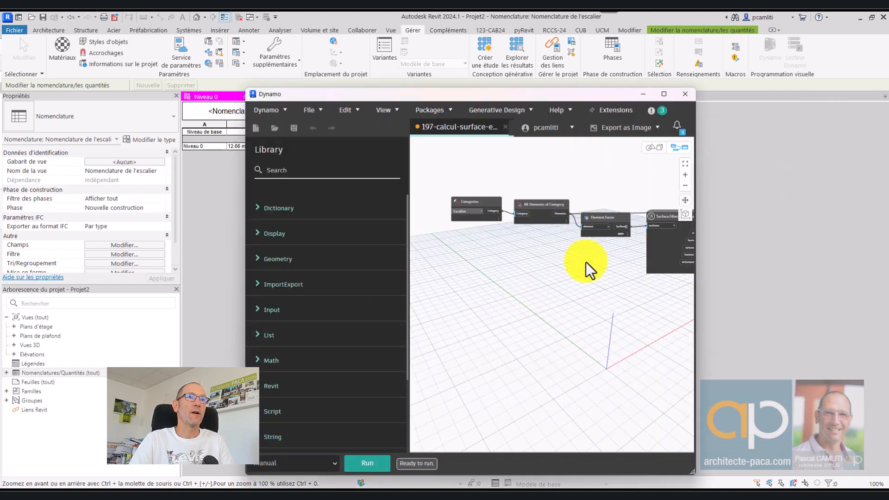
pyautogui.scroll(3, 544, 259)
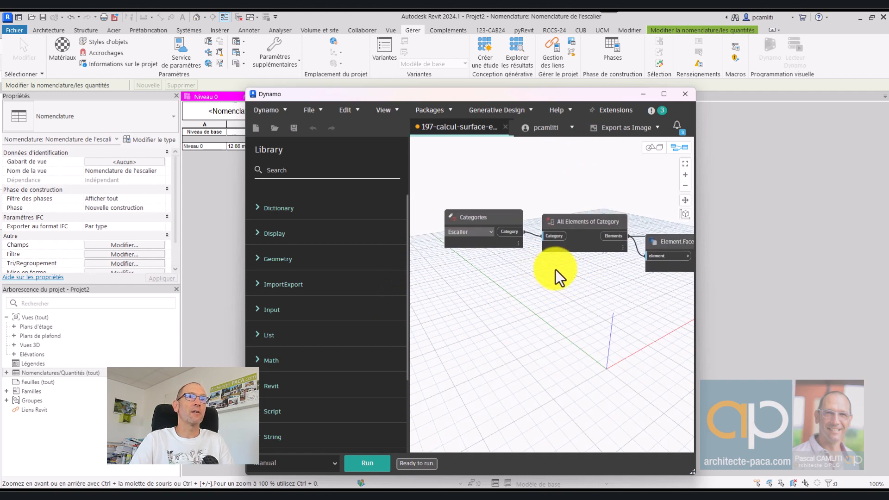
pyautogui.moveTo(637, 314); pyautogui.dragTo(522, 308, button='middle')
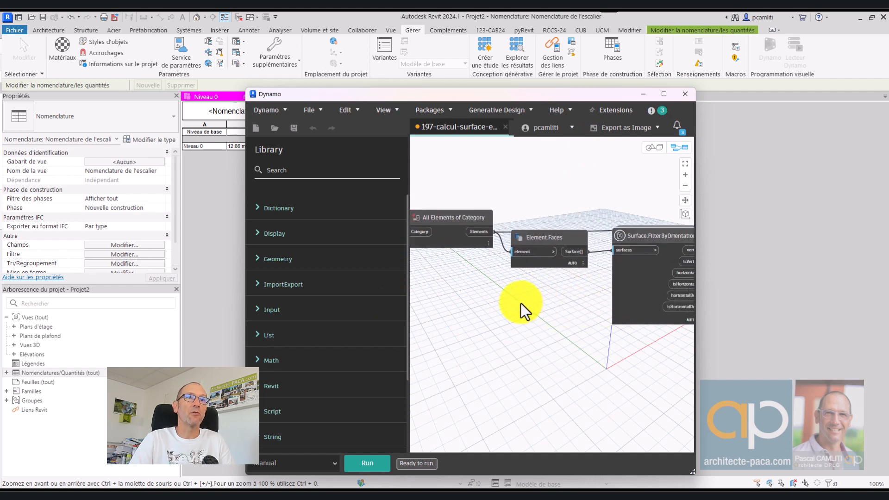
pyautogui.moveTo(581, 289); pyautogui.dragTo(447, 294, button='middle')
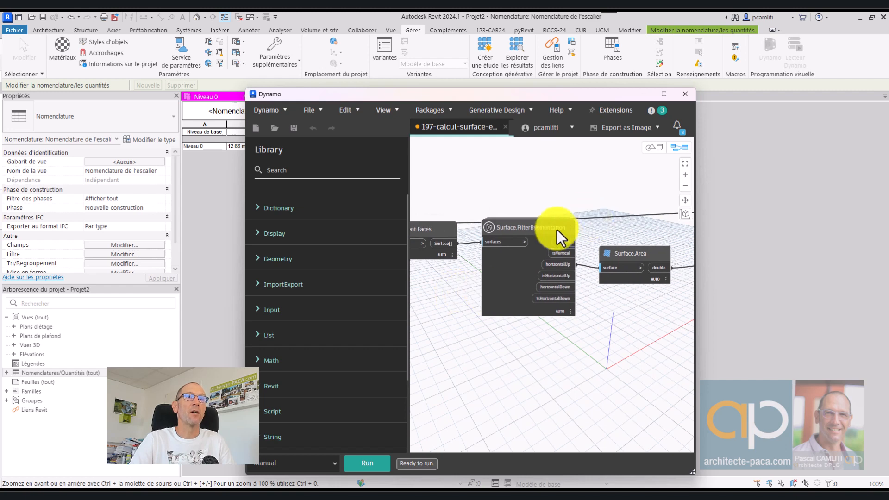
pyautogui.moveTo(602, 243); pyautogui.dragTo(516, 250, button='middle')
pyautogui.moveTo(631, 294); pyautogui.dragTo(539, 264, button='middle')
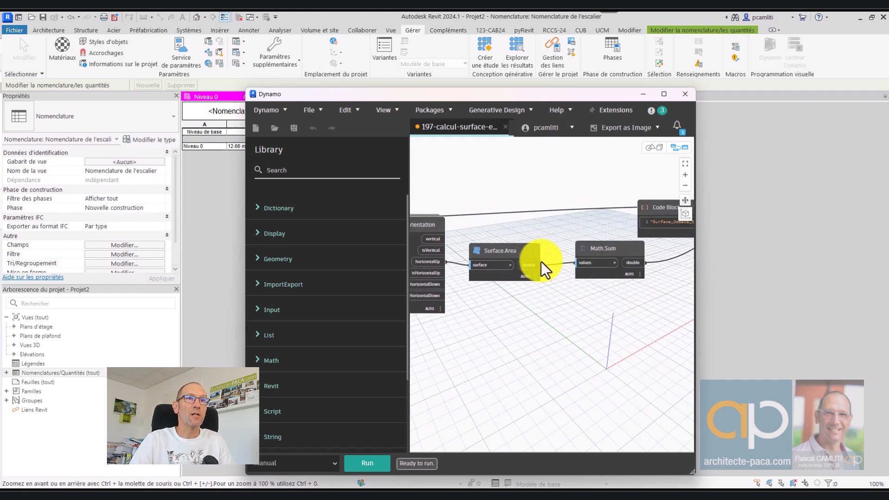
pyautogui.moveTo(667, 289); pyautogui.dragTo(575, 284, button='middle')
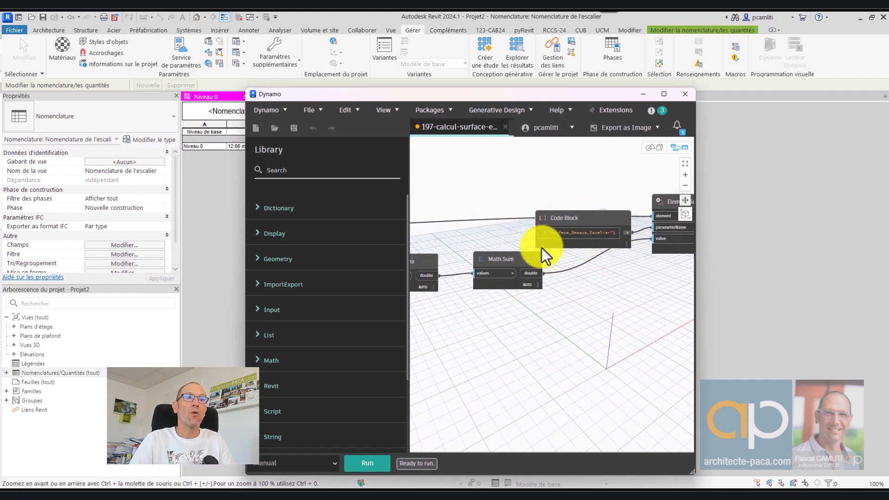
pyautogui.moveTo(676, 238); pyautogui.dragTo(588, 254, button='middle')
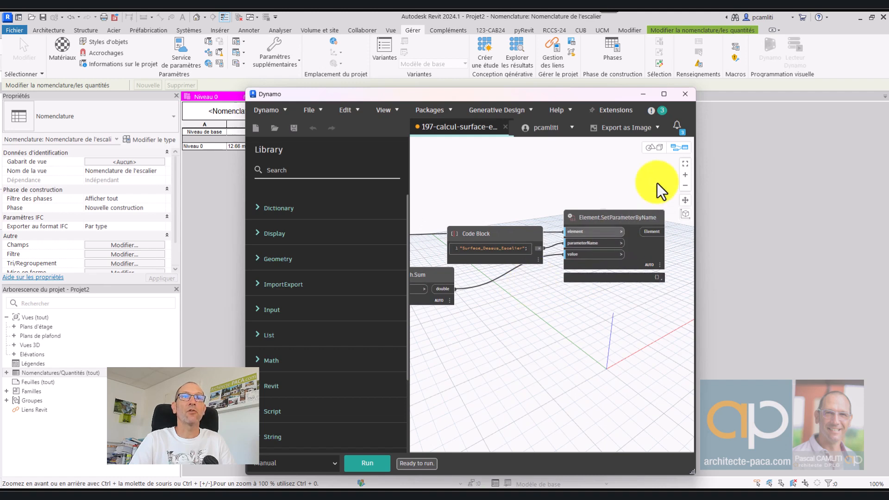
pyautogui.click(682, 94)
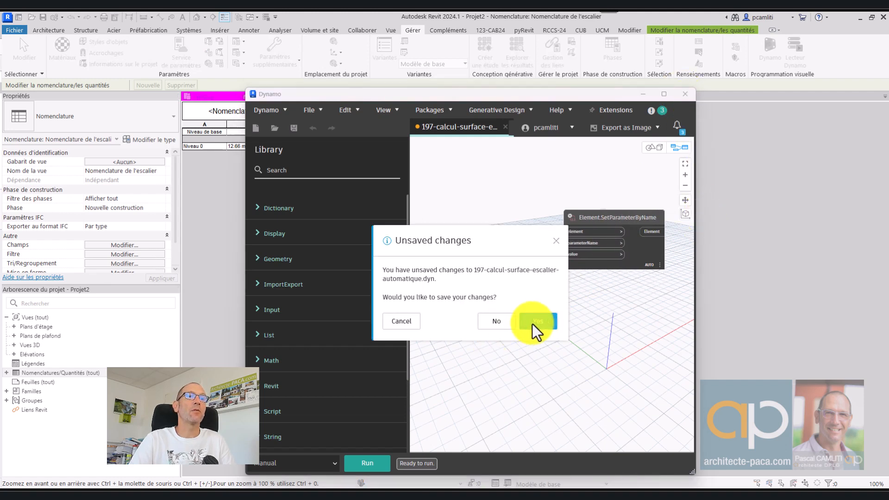
pyautogui.click(508, 322)
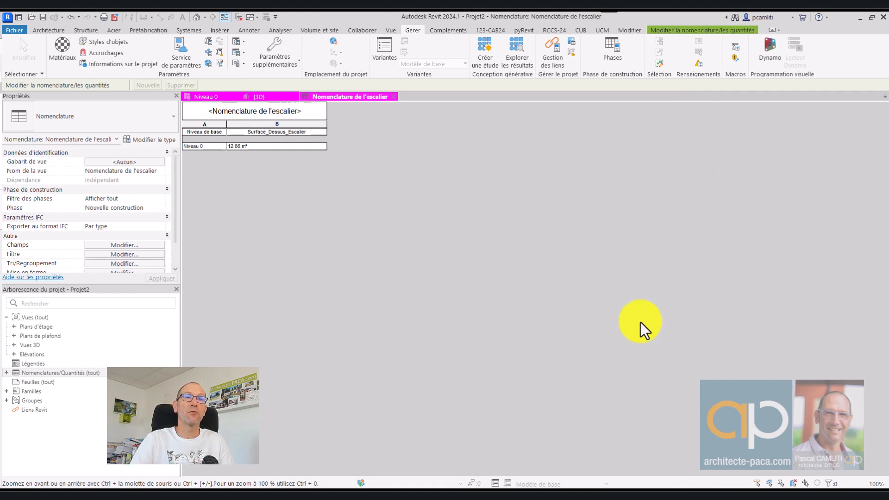
# - Select the stair in the Niveau 0 floor plan and check its Surface_Dessus_Escalier value
pyautogui.click(256, 97)
pyautogui.click(201, 98)
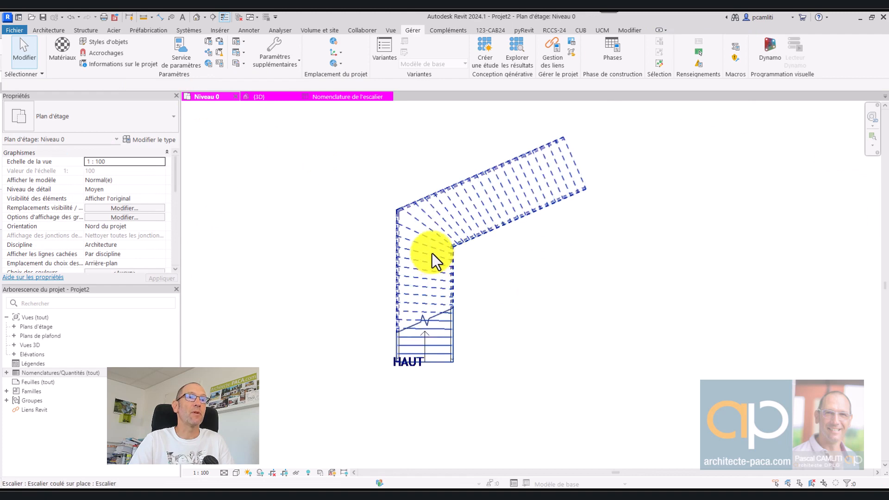
pyautogui.scroll(2, 438, 257)
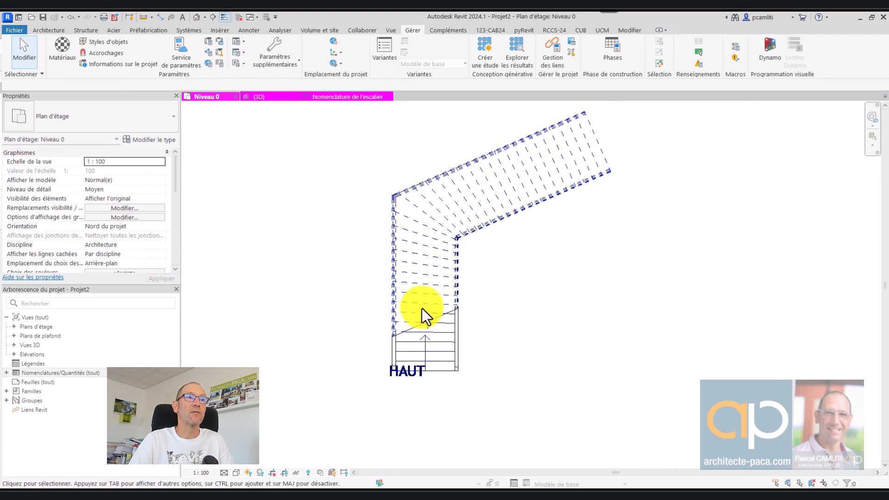
pyautogui.click(426, 265)
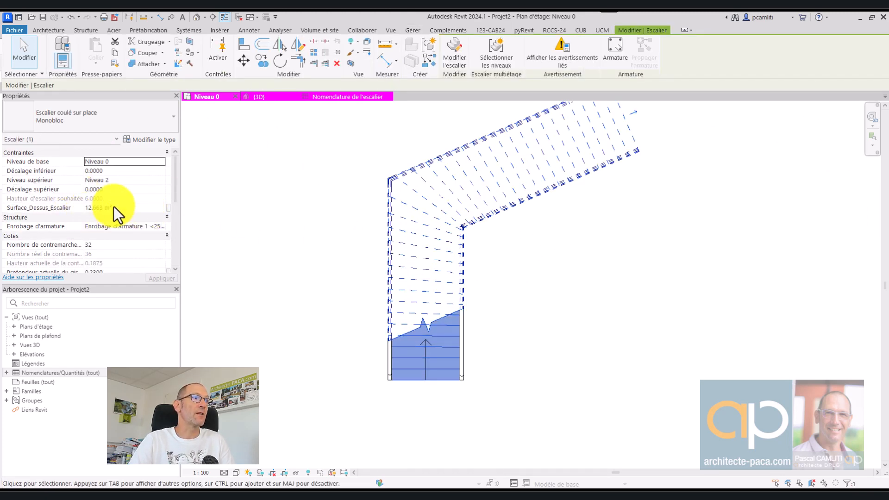